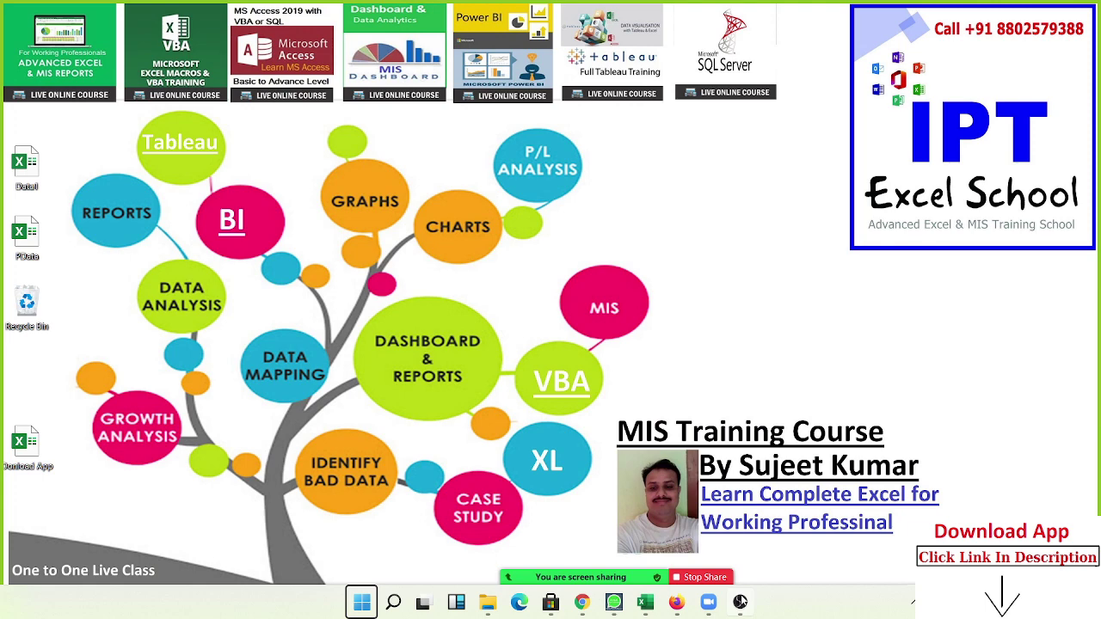
# - Place the Book2 workbook beside the VBA editor and open its Insert menu
pyautogui.hotkey('alt', 'Tab')
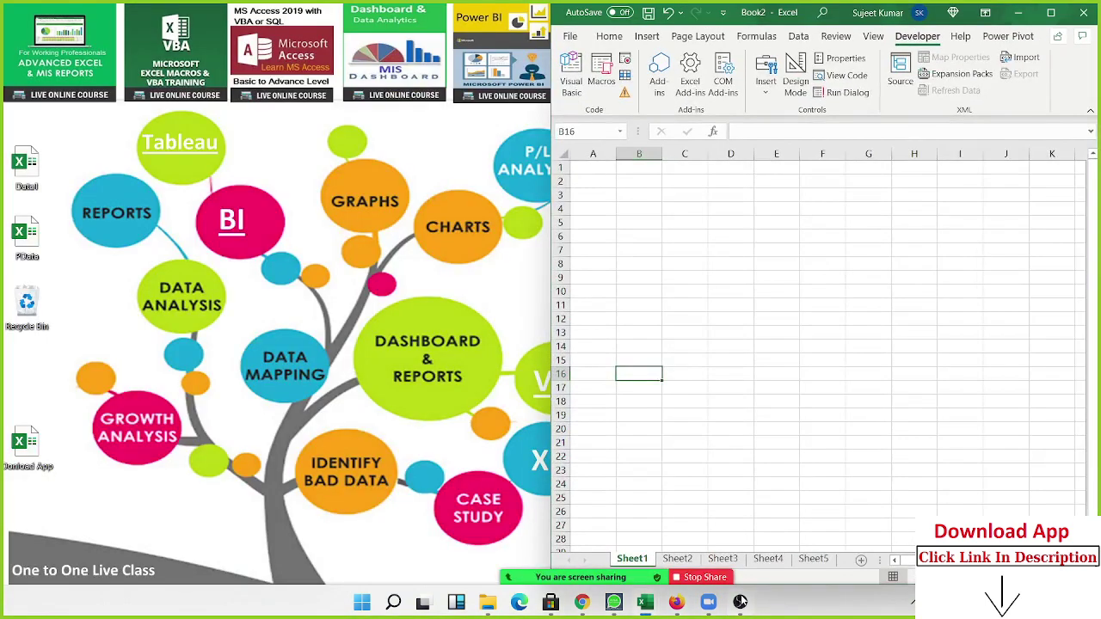
pyautogui.hotkey('alt', 'Tab')
pyautogui.hotkey('alt', 'Tab')
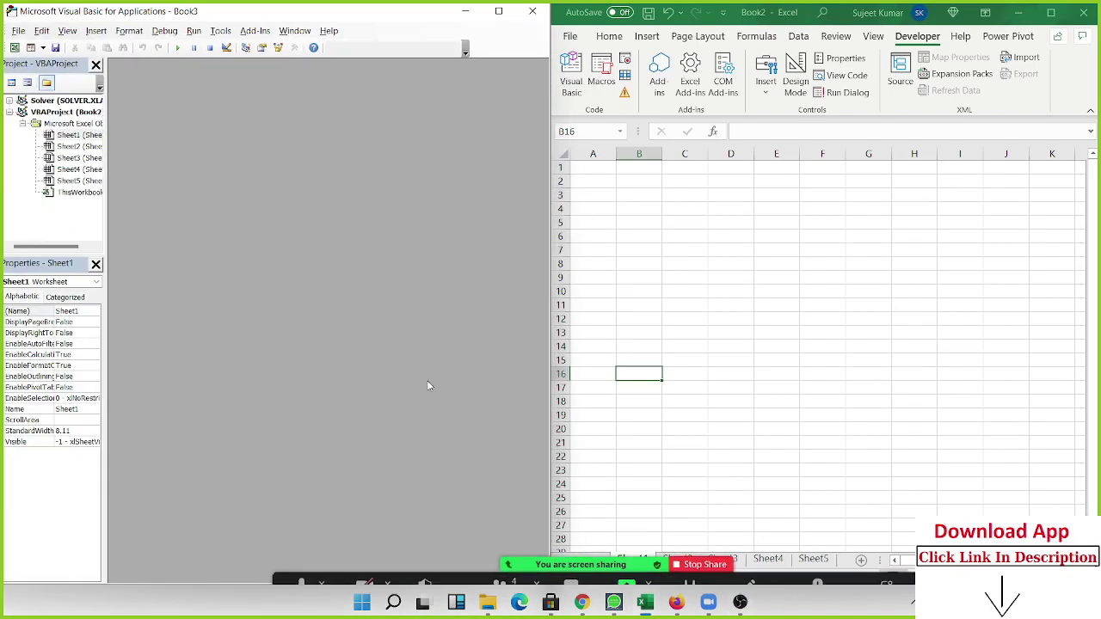
pyautogui.click(96, 30)
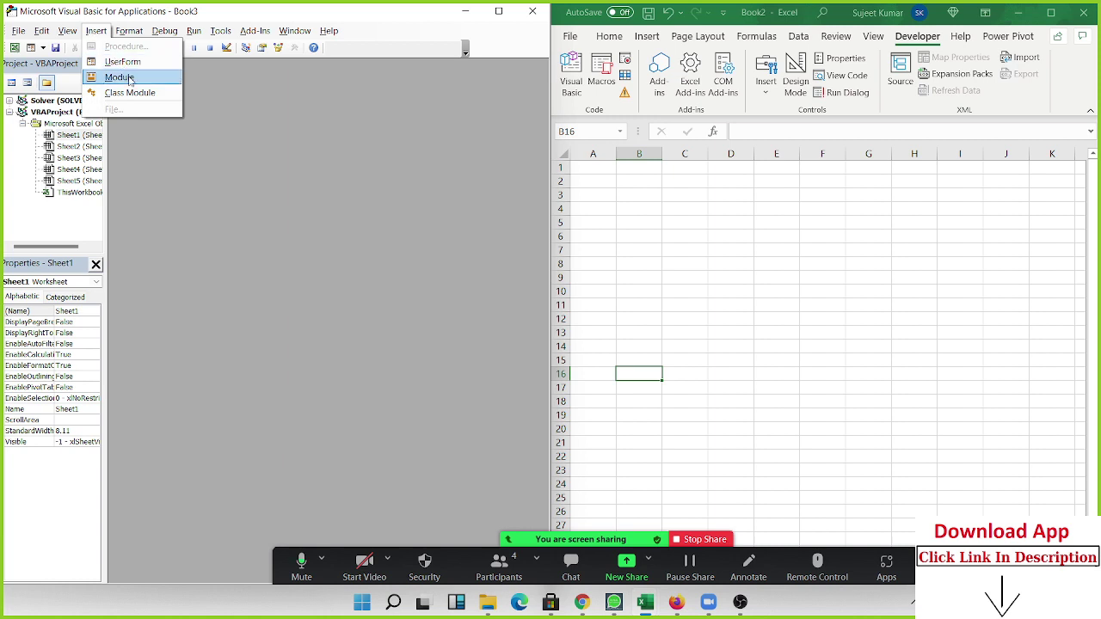
# - Insert a new empty code module, Module1, into the VBA project
pyautogui.click(121, 77)
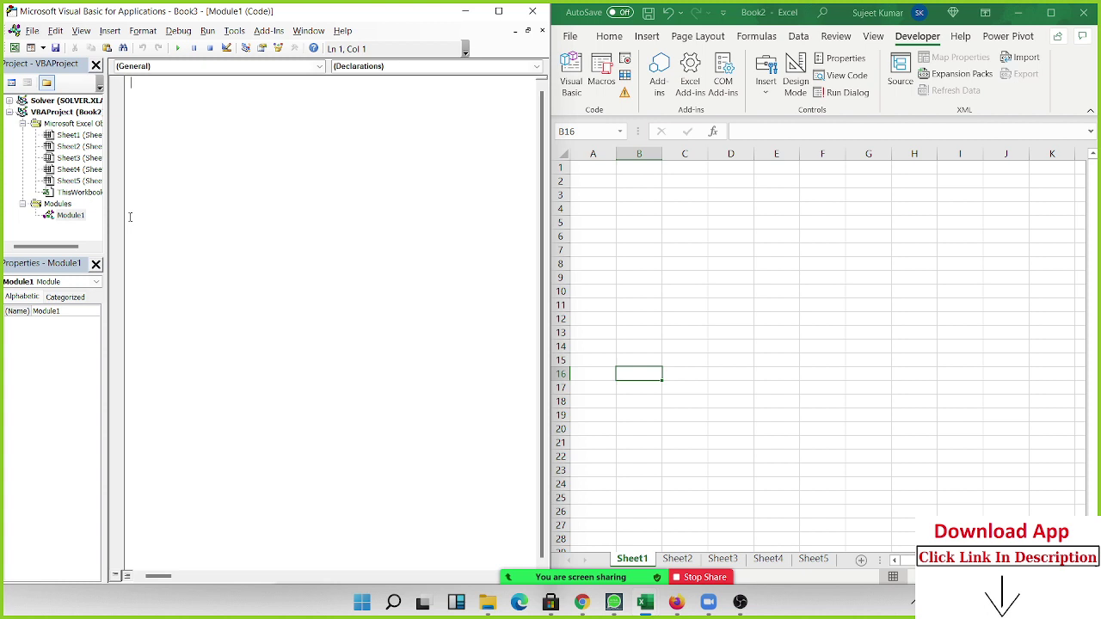
# - Create an empty Workbook_Open event procedure in the ThisWorkbook code window
pyautogui.doubleClick(77, 193)
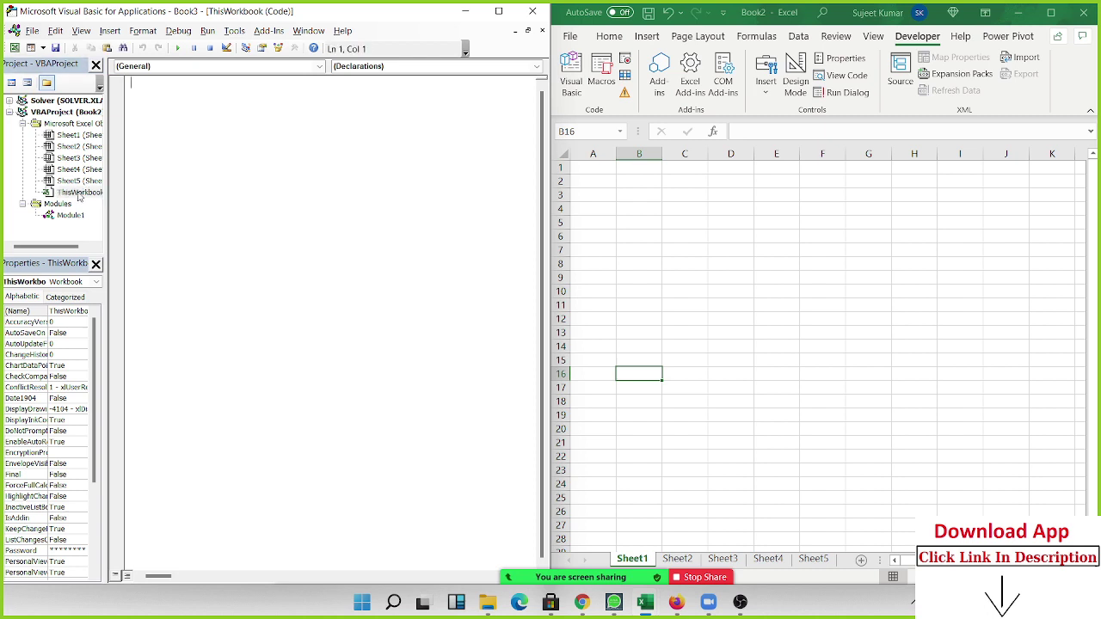
pyautogui.click(142, 67)
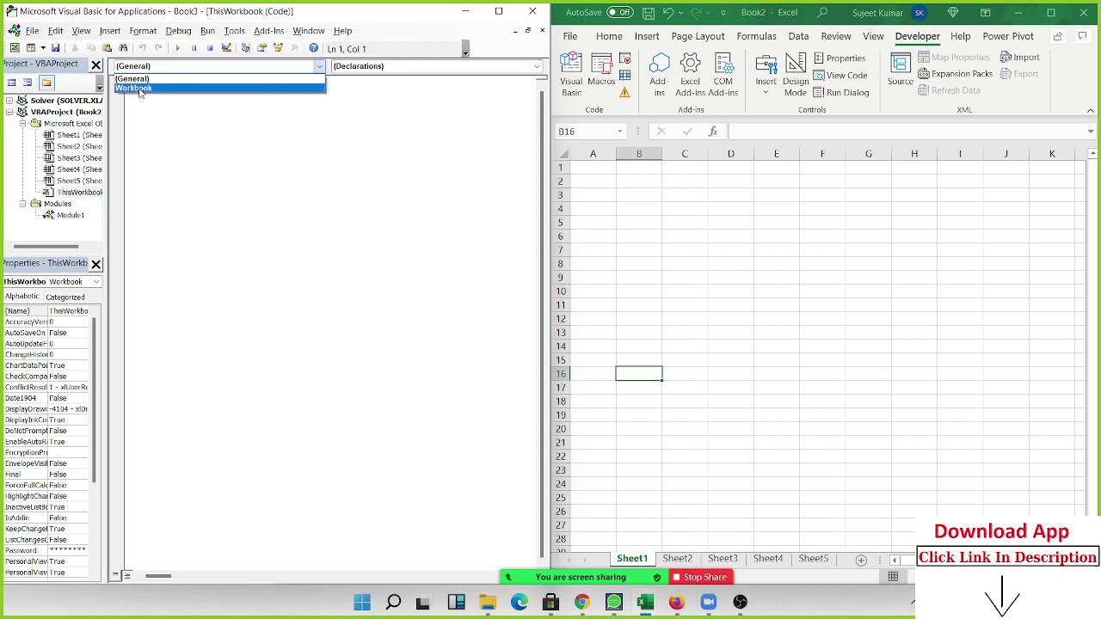
pyautogui.click(133, 87)
pyautogui.click(352, 67)
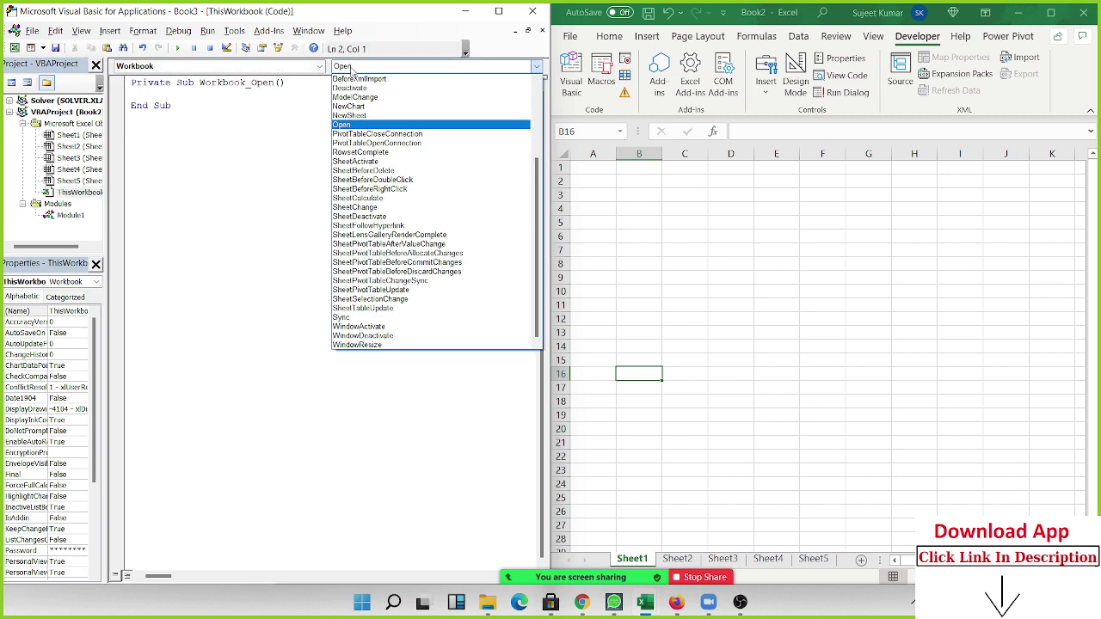
pyautogui.click(344, 125)
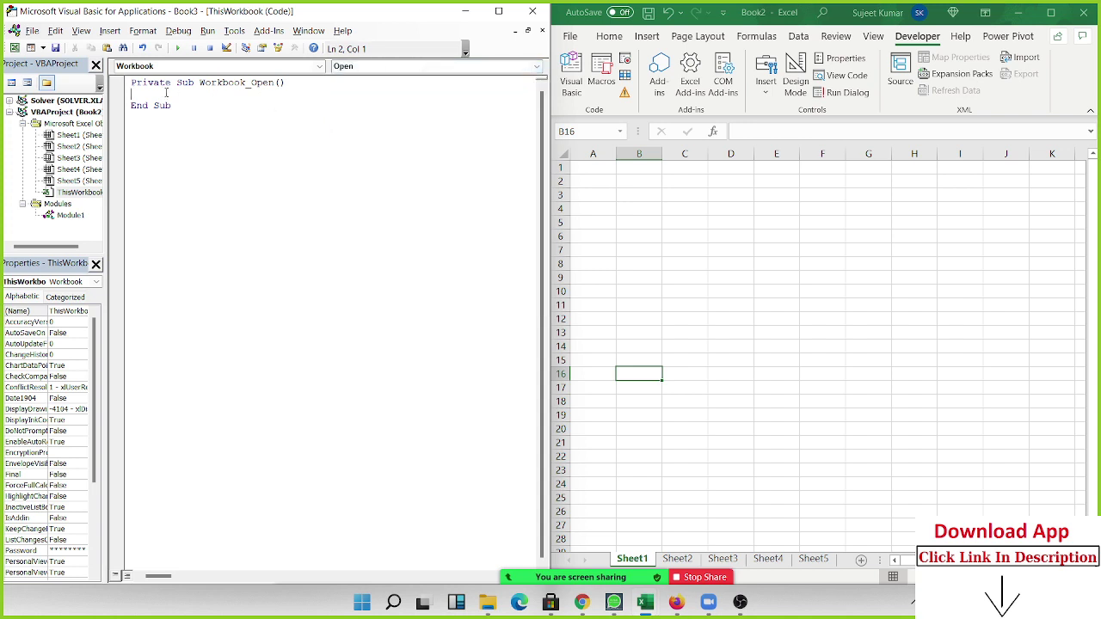
# - Declare Dim st As Date and begin the start-date line st="26-08
pyautogui.press('Return')
pyautogui.press('Return')
pyautogui.press('Return')
pyautogui.press('Return')
pyautogui.press('Return')
pyautogui.press('Return')
pyautogui.press('Return')
pyautogui.press('Return')
pyautogui.press('Up')
pyautogui.press('Up')
pyautogui.press('Up')
pyautogui.write('i')
pyautogui.write('f')
pyautogui.press('BackSpace')
pyautogui.press('BackSpace')
pyautogui.write('dim s')
pyautogui.write('t as dat')
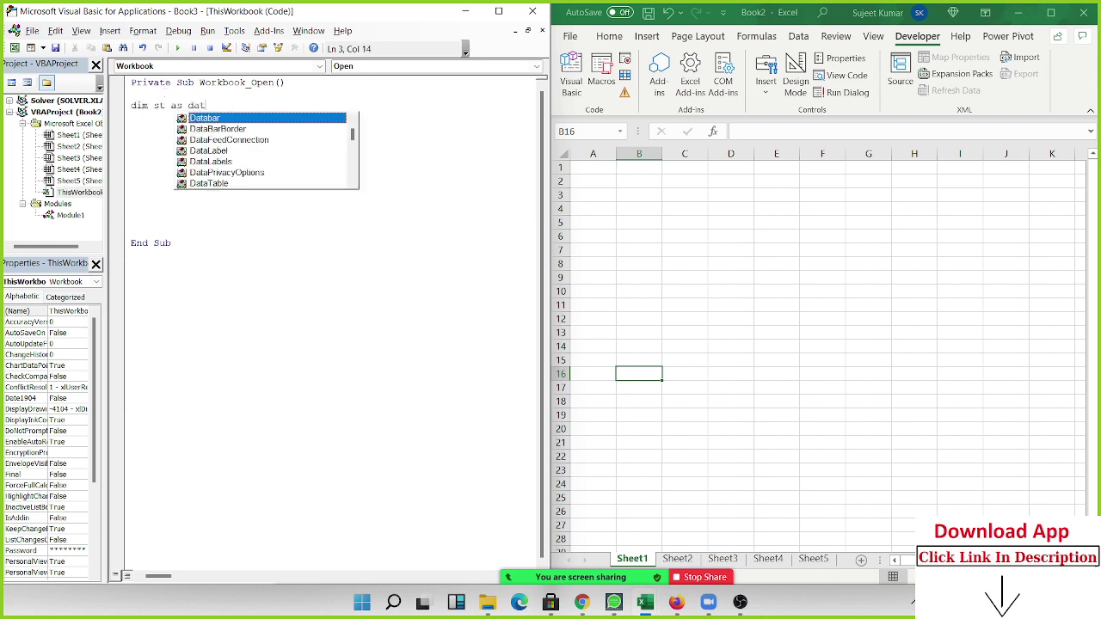
pyautogui.write('e')
pyautogui.press('Tab')
pyautogui.press('Return')
pyautogui.press('Return')
pyautogui.press('Return')
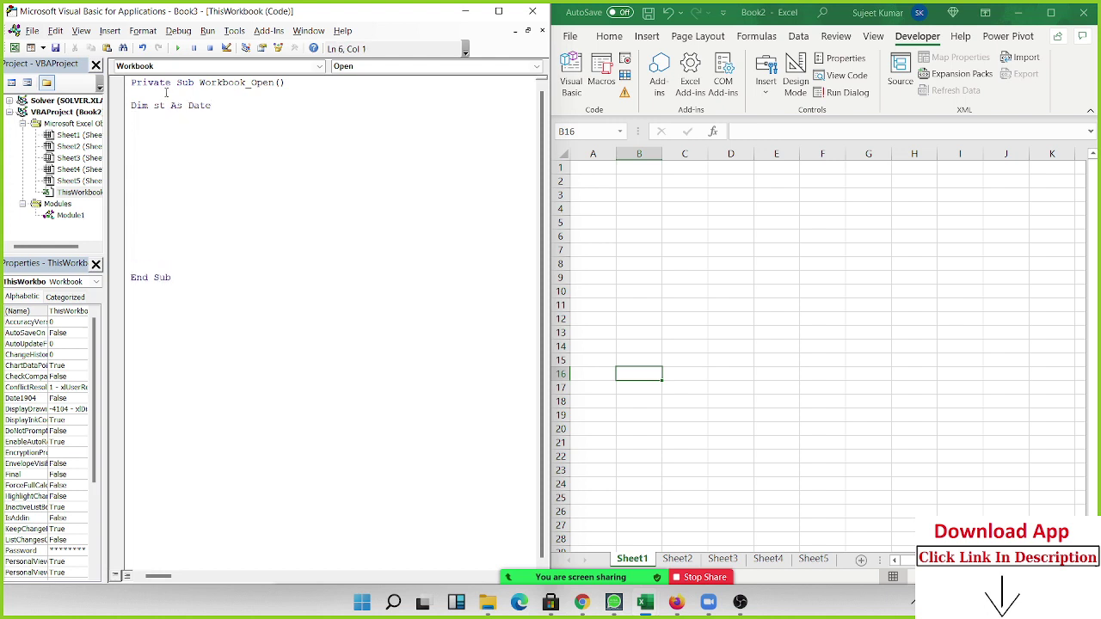
pyautogui.write('s')
pyautogui.write('t')
pyautogui.write('=')
pyautogui.write('"')
pyautogui.write('26-08')
# - Correct the start date to st = "26-Aug-2021"
pyautogui.press('BackSpace')
pyautogui.press('BackSpace')
pyautogui.write('Au')
pyautogui.write('g-20')
pyautogui.write('21"')
pyautogui.press('Return')
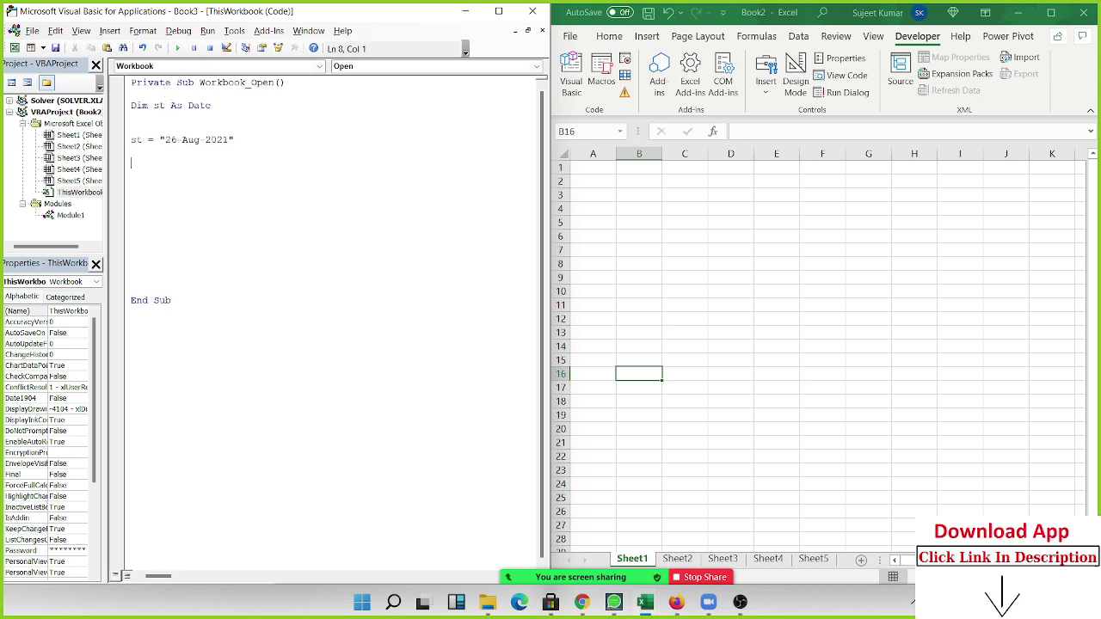
# - Declare Dim d As Long and add the line d = Date - st
pyautogui.press('Up')
pyautogui.press('Up')
pyautogui.press('Up')
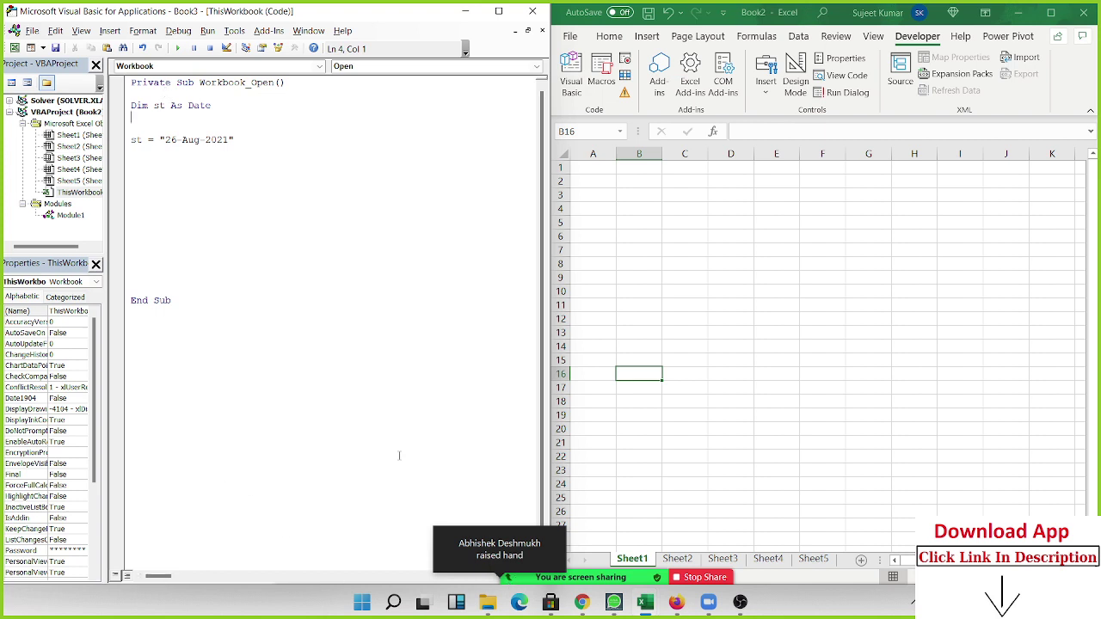
pyautogui.write('i')
pyautogui.press('BackSpace')
pyautogui.write('d')
pyautogui.write('im')
pyautogui.write('d as ')
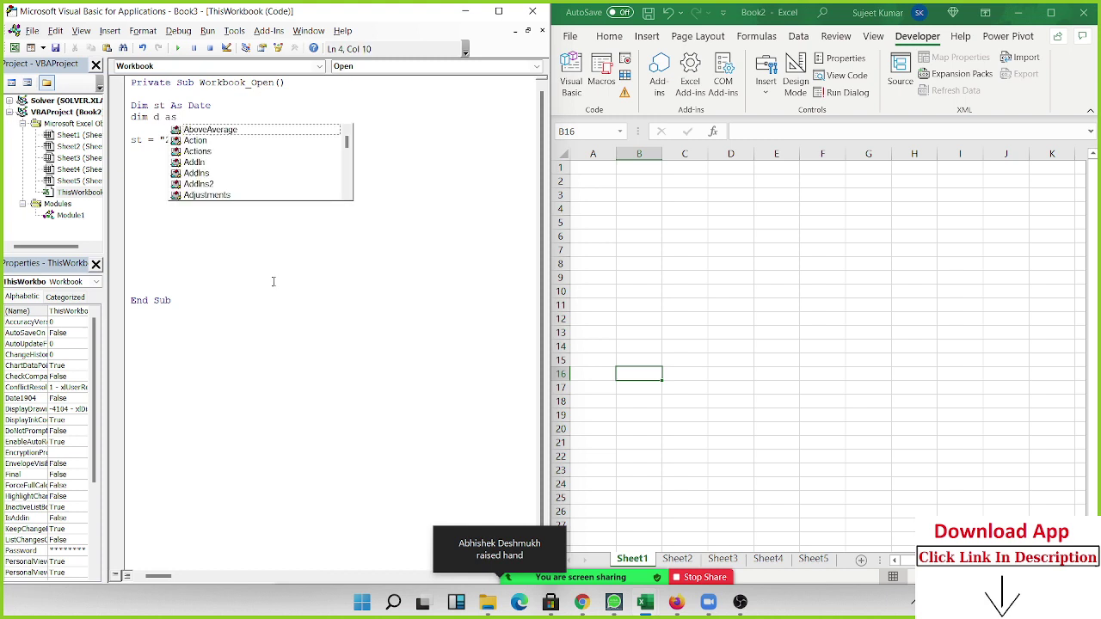
pyautogui.write('long')
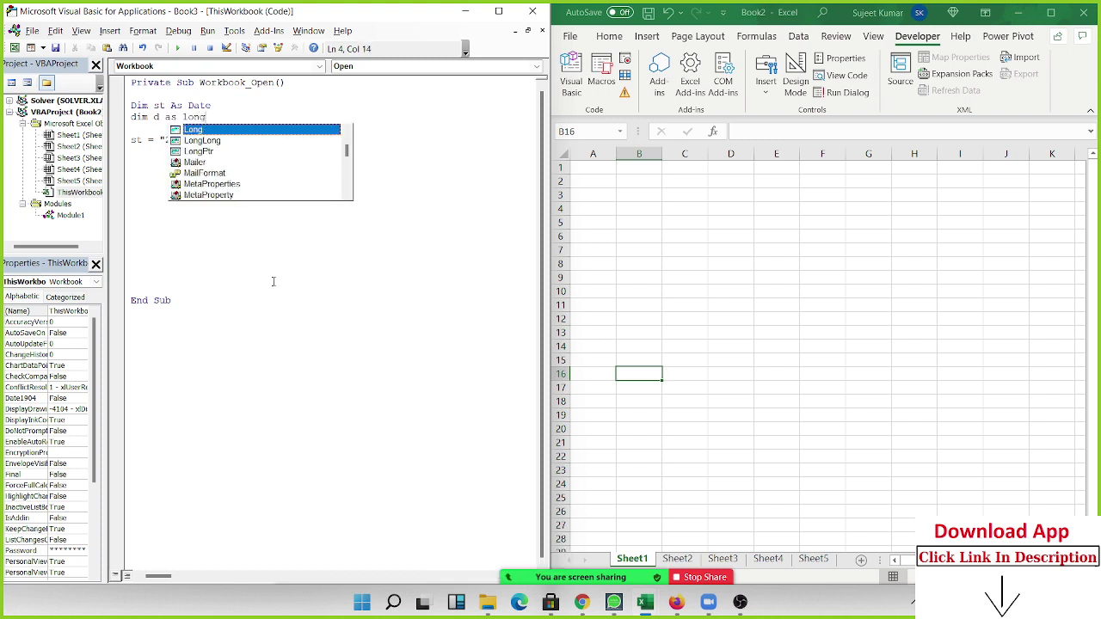
pyautogui.press('Return')
pyautogui.press('Down')
pyautogui.press('Down')
pyautogui.press('Down')
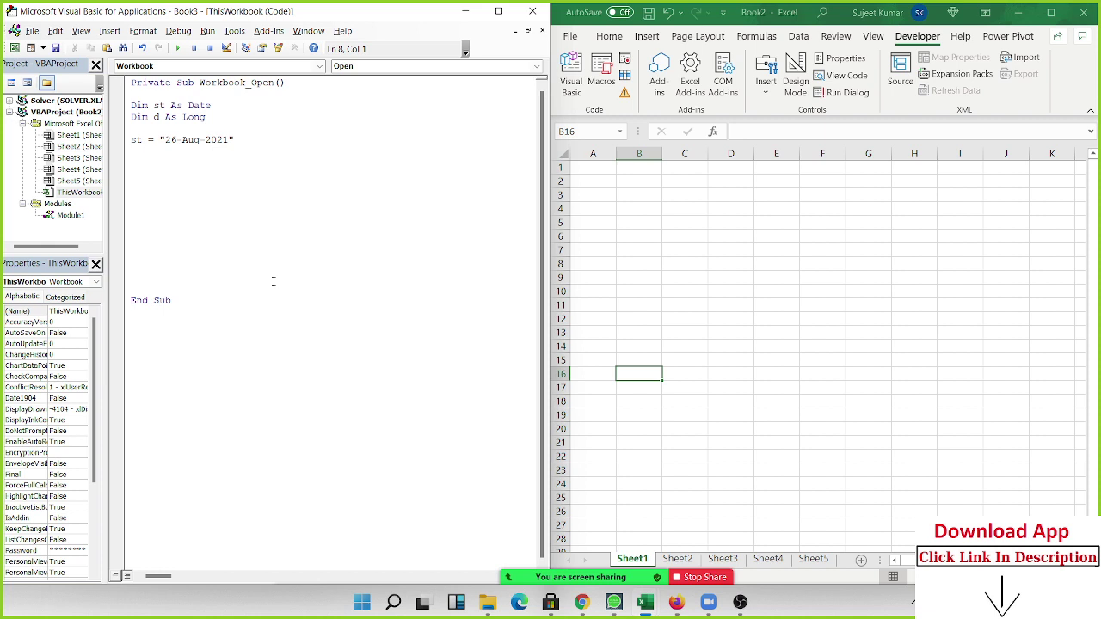
pyautogui.write('d')
pyautogui.write('=da')
pyautogui.write('te ')
pyautogui.write('-st')
# - Open the expiry check with If d >= 31 Then
pyautogui.press('Return')
pyautogui.press('Return')
pyautogui.write('if')
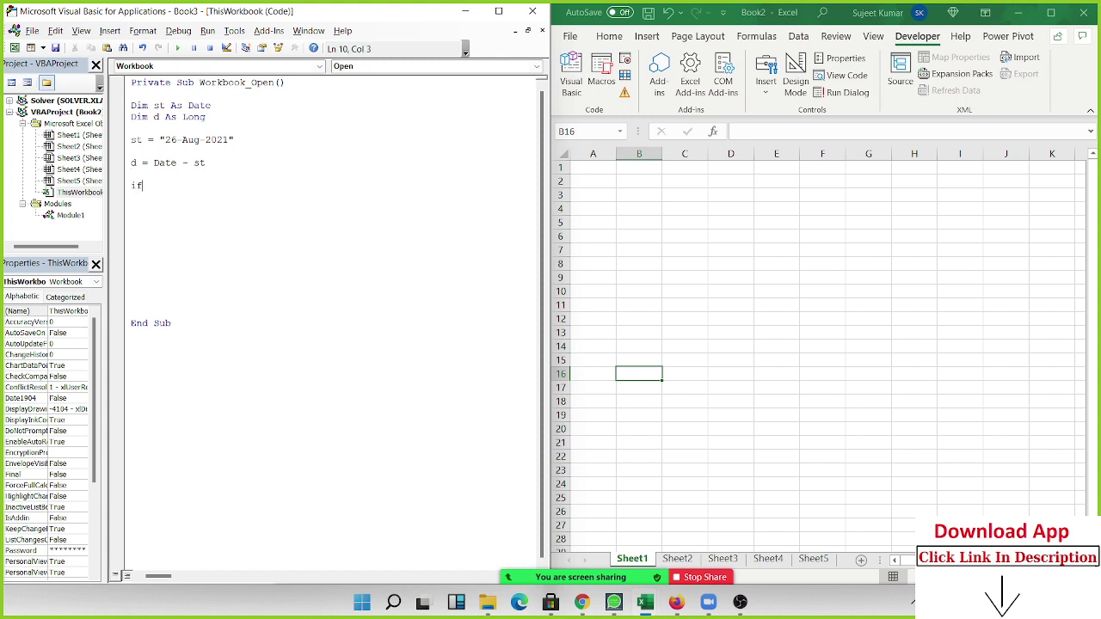
pyautogui.write('d')
pyautogui.write('>')
pyautogui.write('=31')
pyautogui.write(' Then')
pyautogui.press('Return')
# - Set ActiveWorkbook.Password to the workbook password and begin an ActiveWorkbook.Save line
pyautogui.write('act')
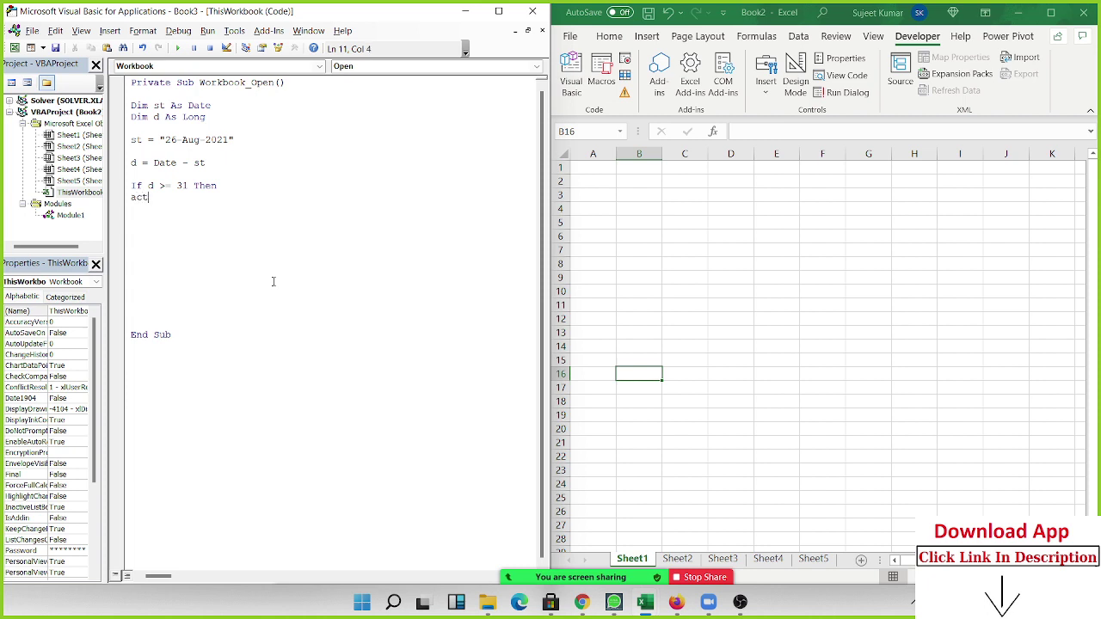
pyautogui.write('ivew')
pyautogui.write('orkbook')
pyautogui.write('.')
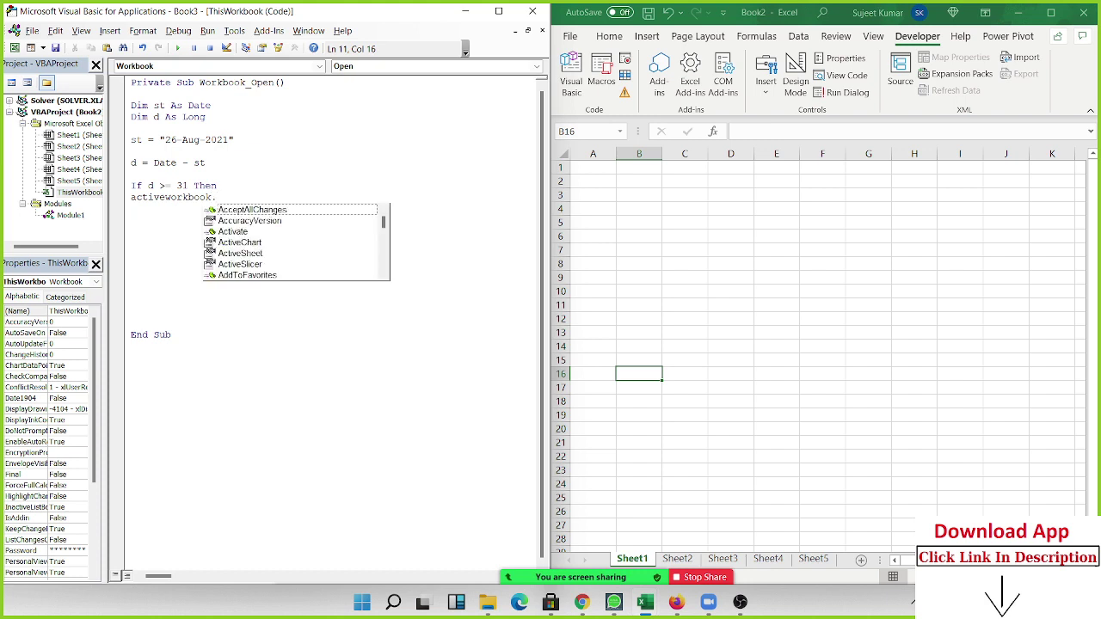
pyautogui.write('pr')
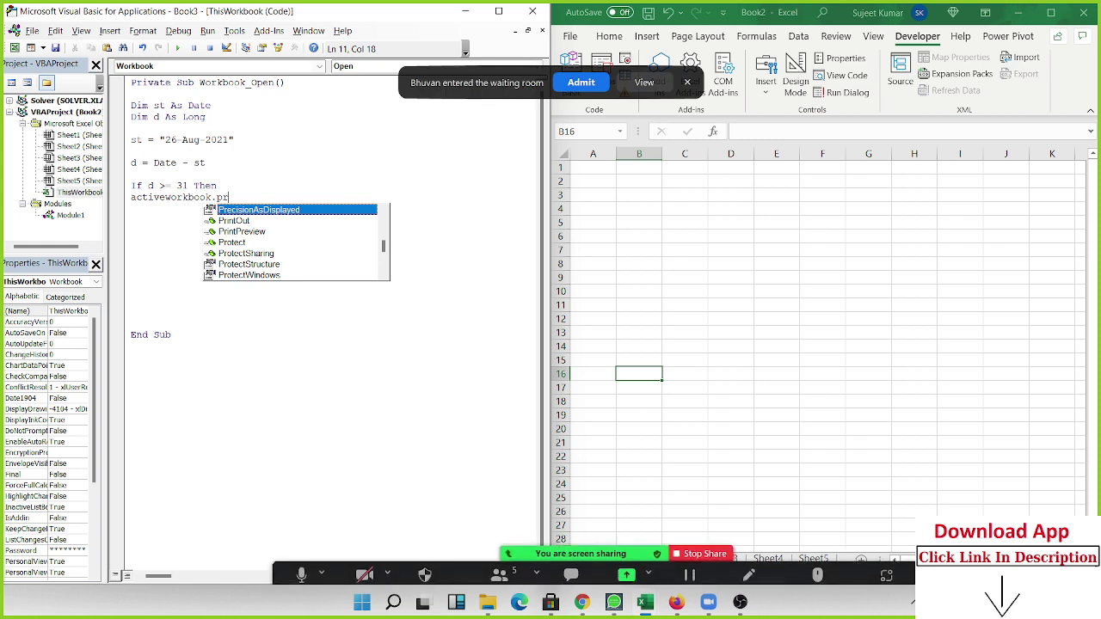
pyautogui.press('BackSpace')
pyautogui.write('a')
pyautogui.write('s')
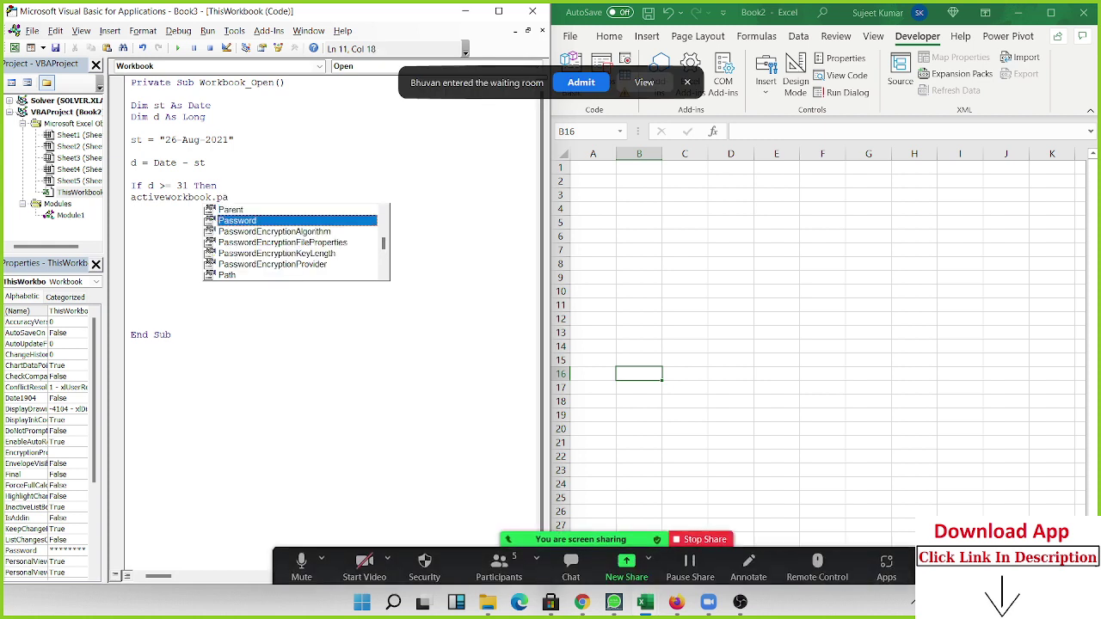
pyautogui.press('Tab')
pyautogui.click(597, 83)
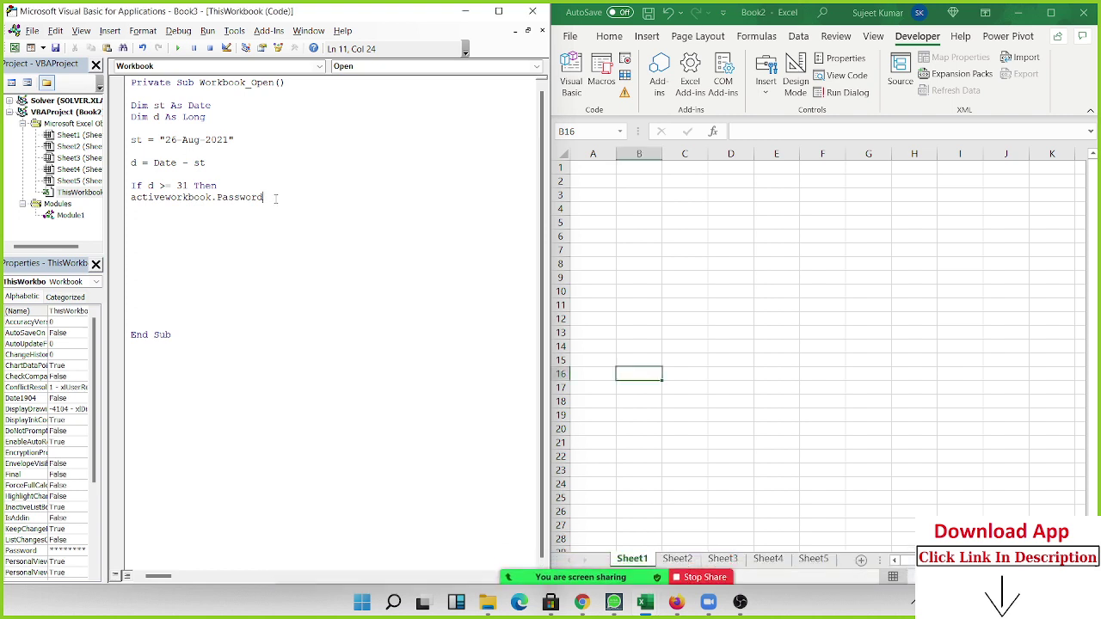
pyautogui.press('Return')
pyautogui.press('BackSpace')
pyautogui.press('BackSpace')
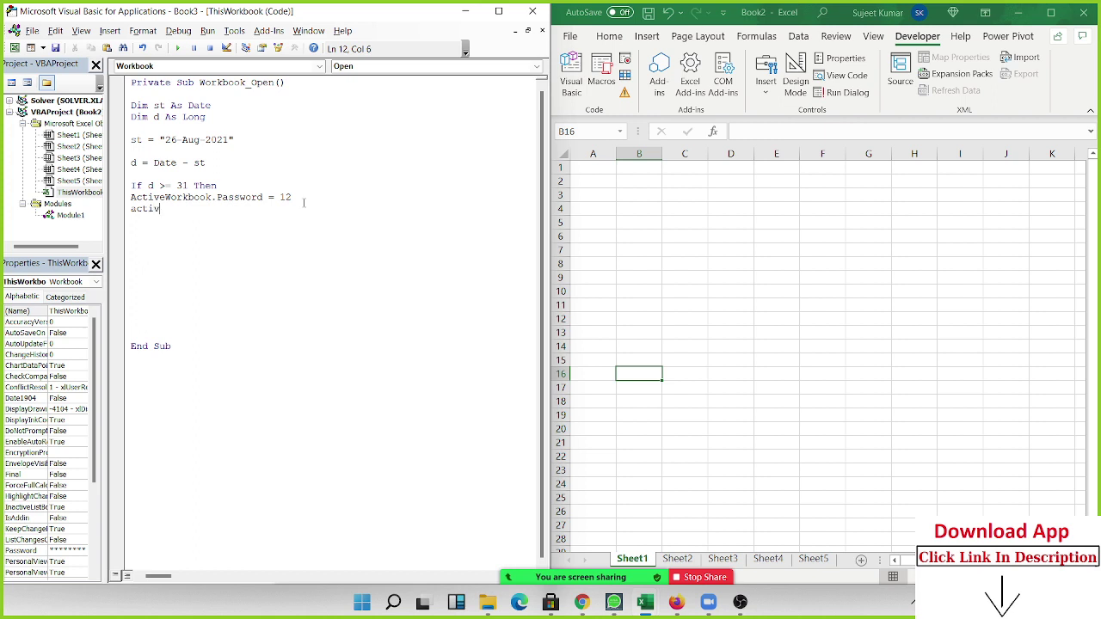
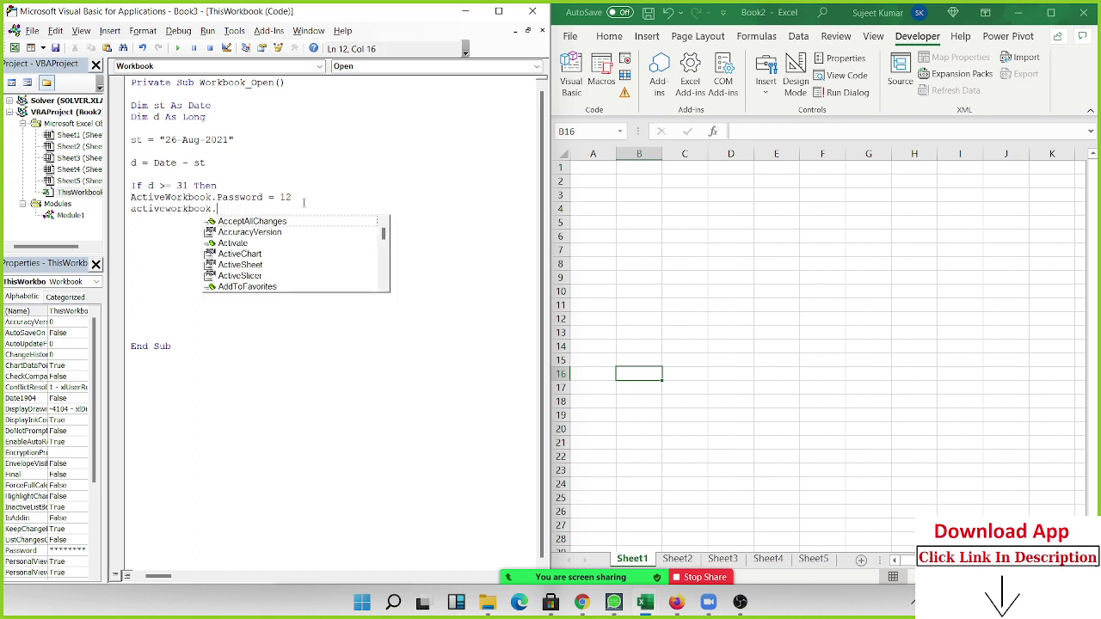
# - Complete ActiveWorkbook.Save and add MsgBox "your File have expired"
pyautogui.press('Tab')
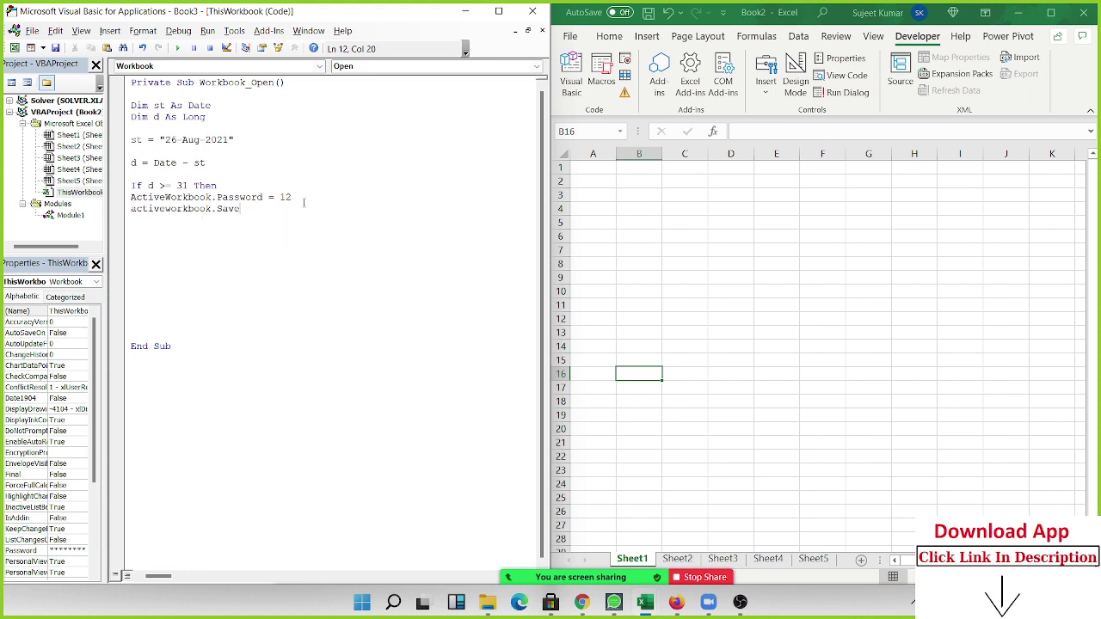
pyautogui.press('Return')
pyautogui.write('msg')
pyautogui.write('box "')
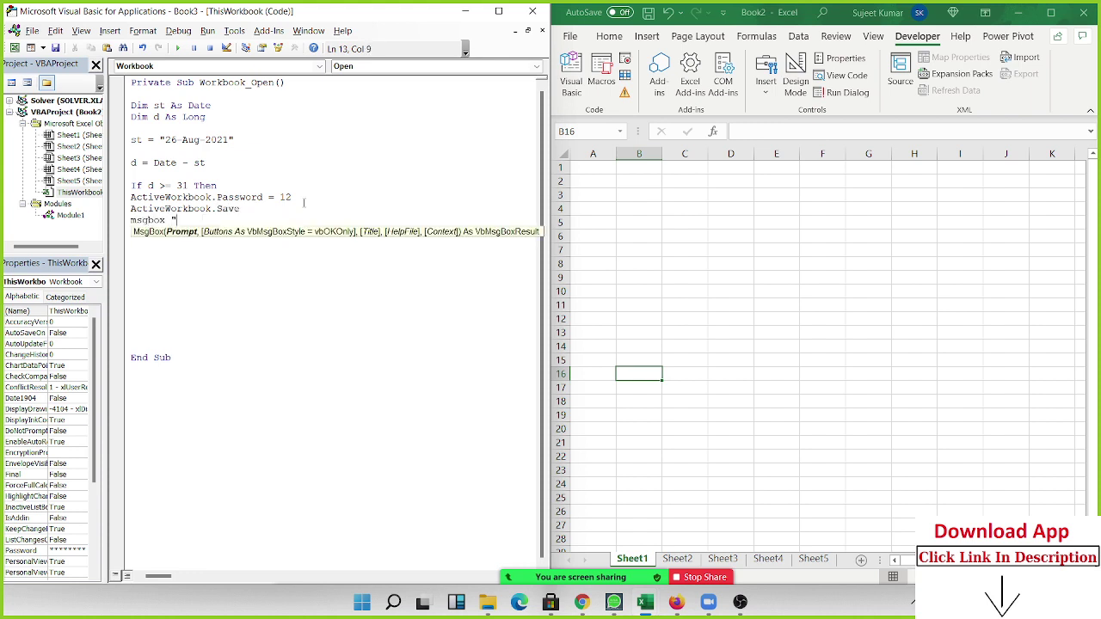
pyautogui.write('y')
pyautogui.write('our F')
pyautogui.write('il')
pyautogui.press('BackSpace')
pyautogui.press('BackSpace')
pyautogui.write('le hav')
pyautogui.write('e expir')
pyautogui.write('ed"')
pyautogui.press('Return')
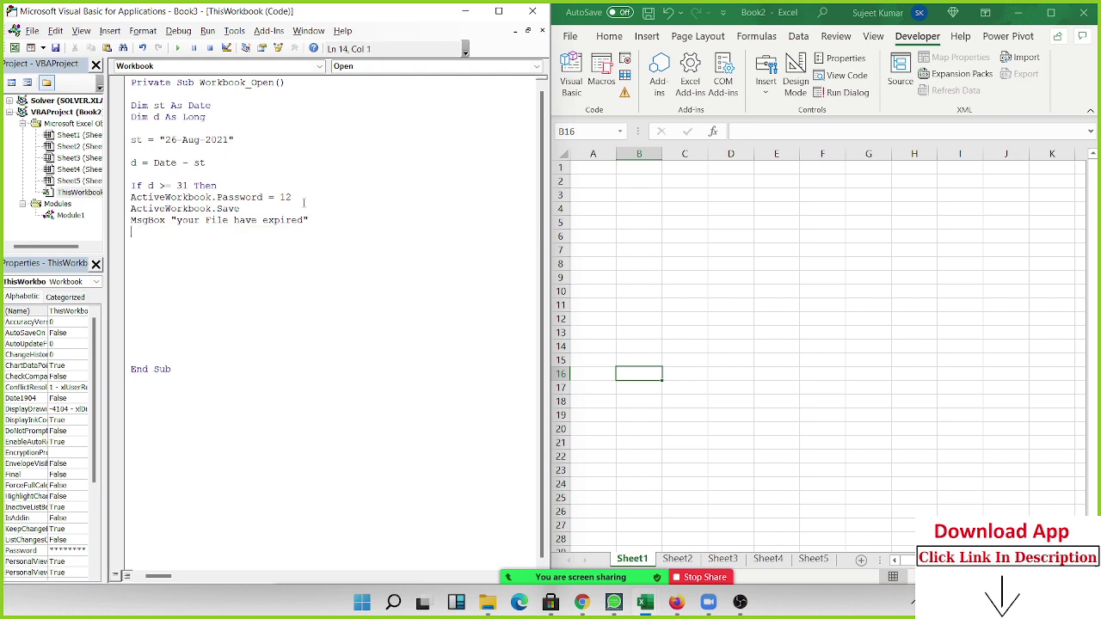
# - Add ActiveWorkbook.Close and close the block with End If
pyautogui.write('activ')
pyautogui.write('ewor')
pyautogui.write('kbook')
pyautogui.write('.Clo')
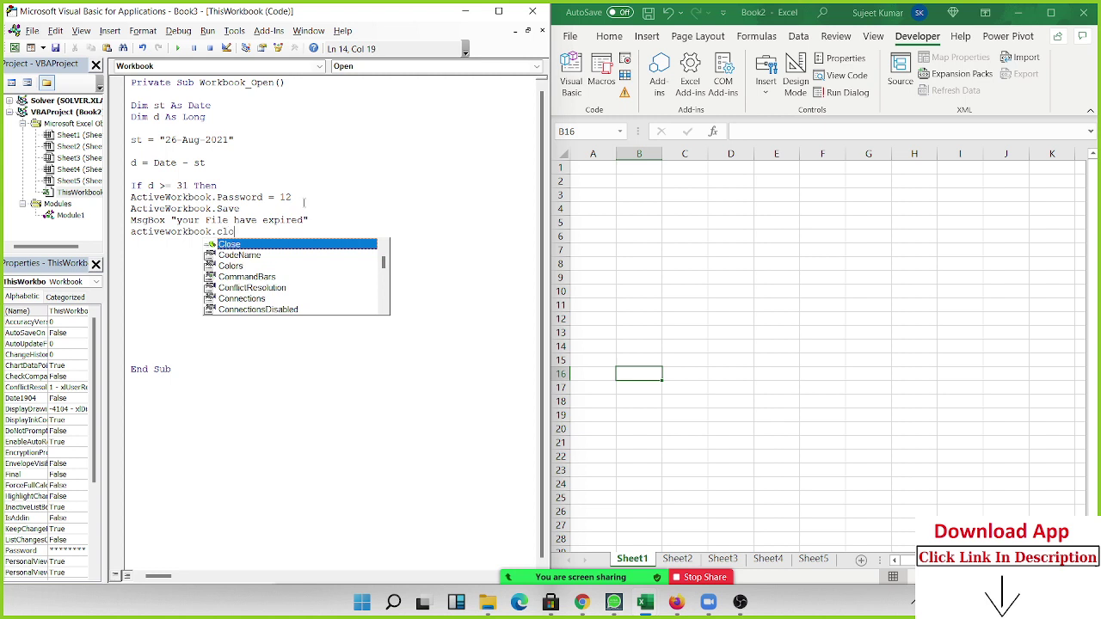
pyautogui.write('se')
pyautogui.press('Return')
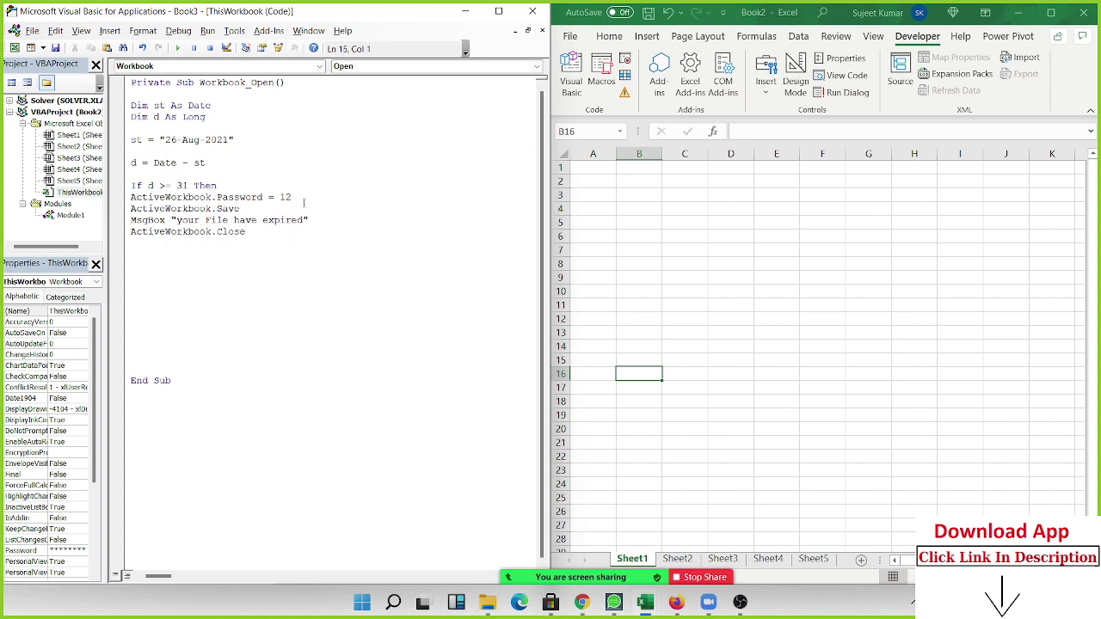
pyautogui.write('end if')
pyautogui.press('Return')
pyautogui.press('Up')
pyautogui.press('Up')
pyautogui.press('Up')
pyautogui.press('Up')
pyautogui.hotkey('shift', 'Down')
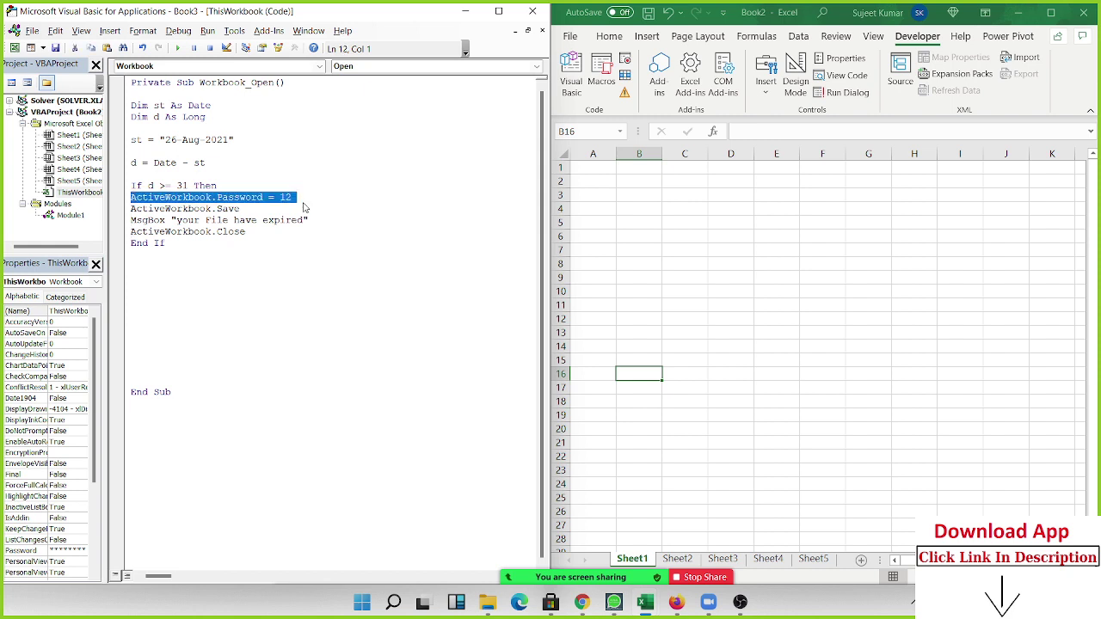
pyautogui.hotkey('shift', 'Down')
pyautogui.hotkey('shift', 'Down')
pyautogui.hotkey('shift', 'Down')
pyautogui.hotkey('shift', 'Down')
pyautogui.press('Down')
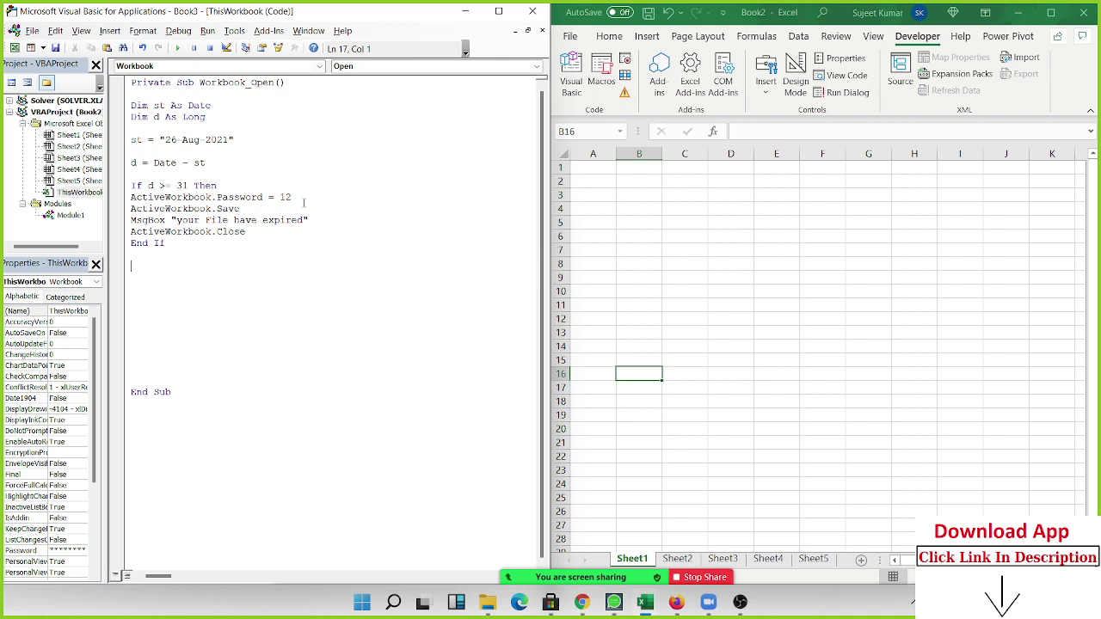
pyautogui.press('Up')
pyautogui.press('Up')
pyautogui.press('Up')
pyautogui.press('Up')
pyautogui.hotkey('shift', 'End')
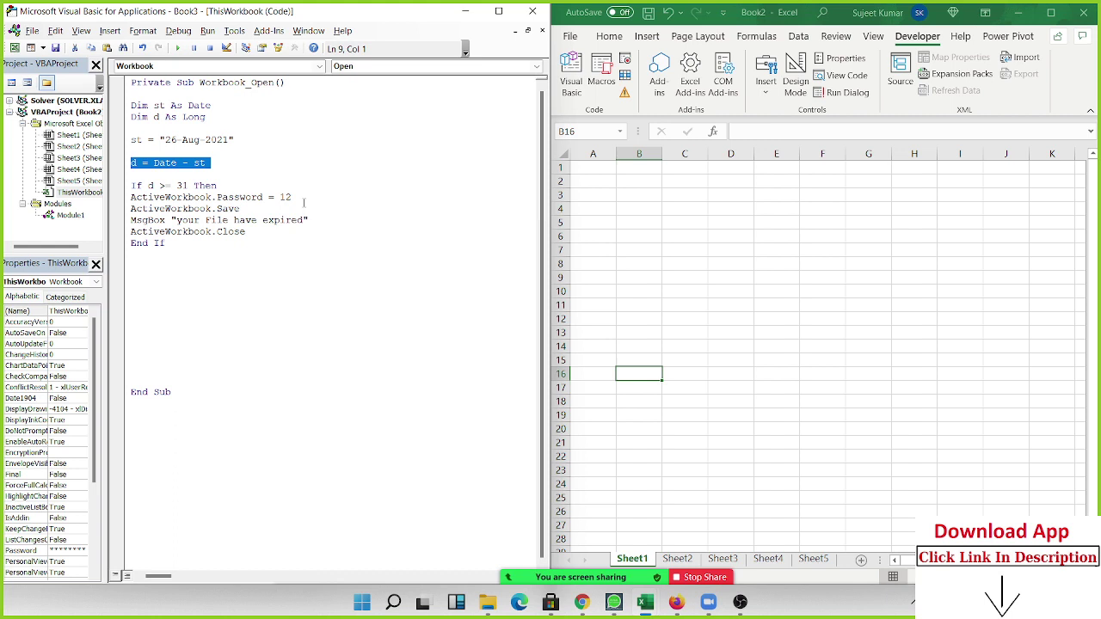
pyautogui.press('Up')
pyautogui.press('Up')
pyautogui.hotkey('shift', 'End')
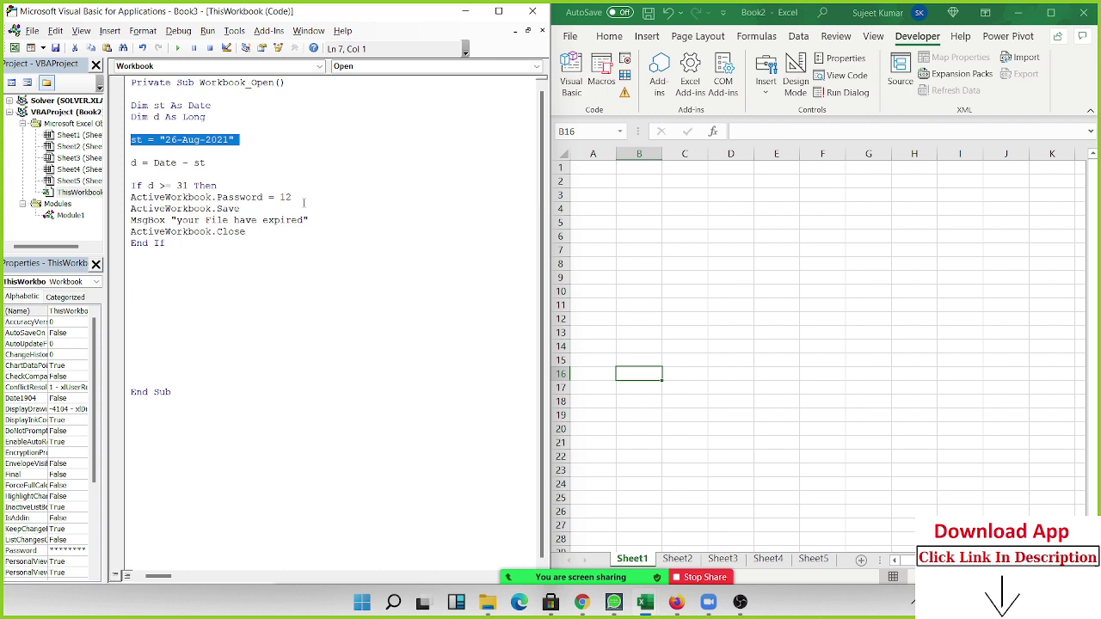
pyautogui.press('Down')
pyautogui.press('Down')
pyautogui.press('Down')
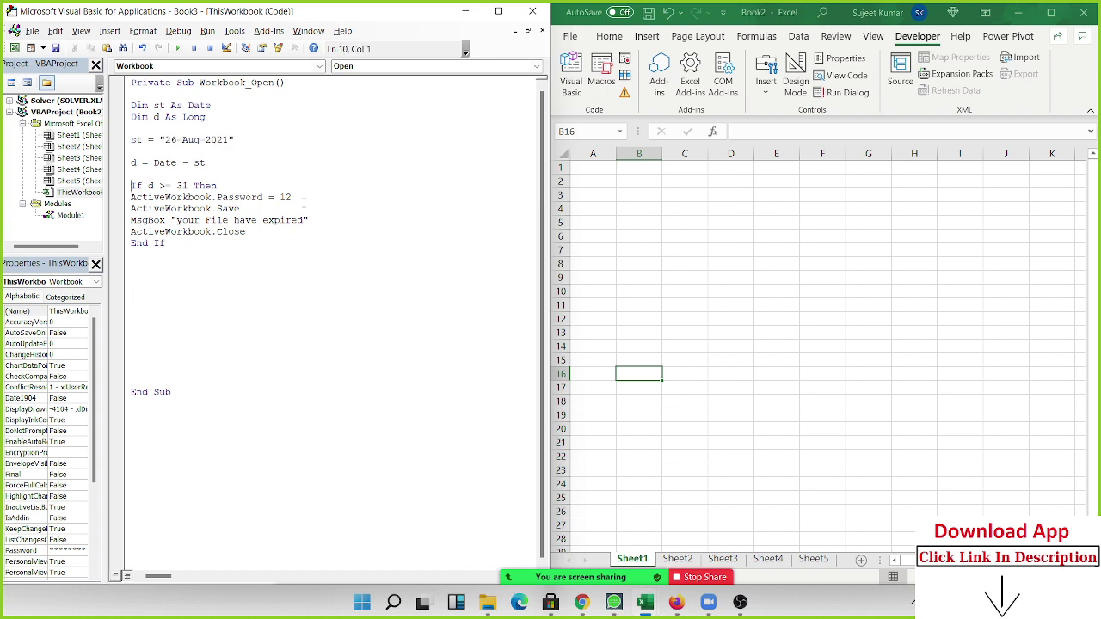
pyautogui.hotkey('shift', 'Down')
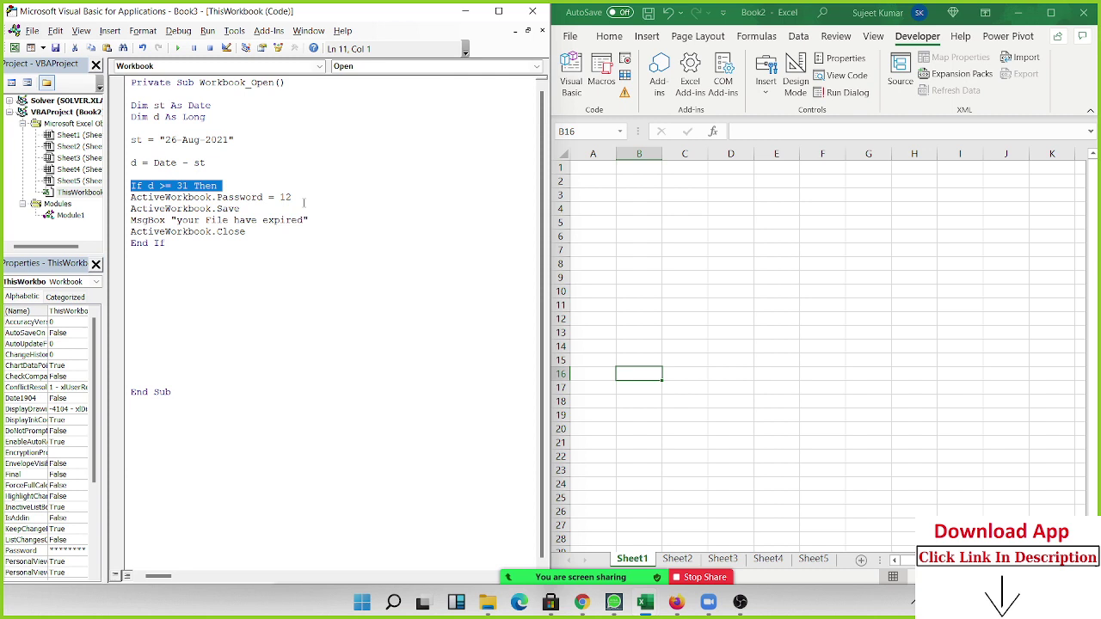
pyautogui.press('Home')
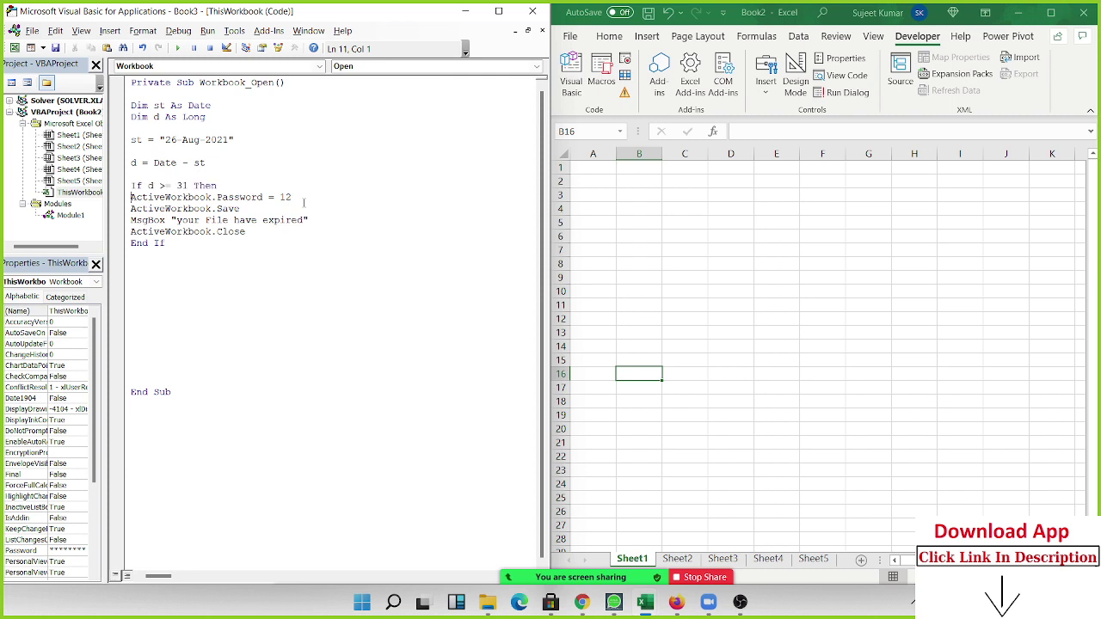
pyautogui.hotkey('shift', 'Down')
pyautogui.press('Right')
pyautogui.hotkey('shift', 'Down')
pyautogui.press('Right')
pyautogui.hotkey('shift', 'Down')
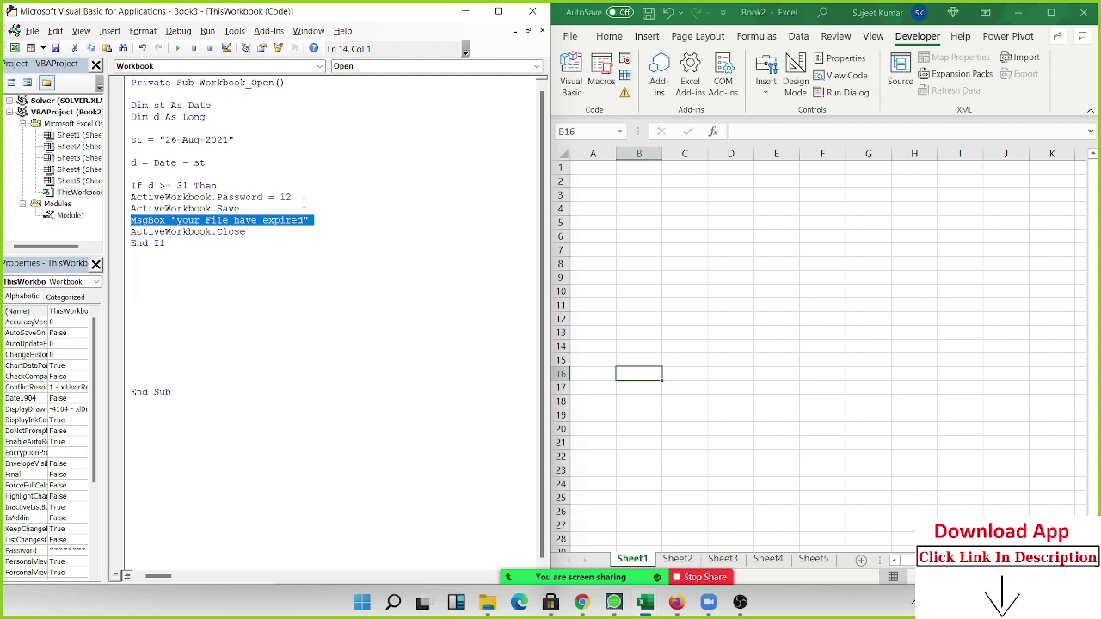
pyautogui.press('Right')
pyautogui.hotkey('shift', 'Down')
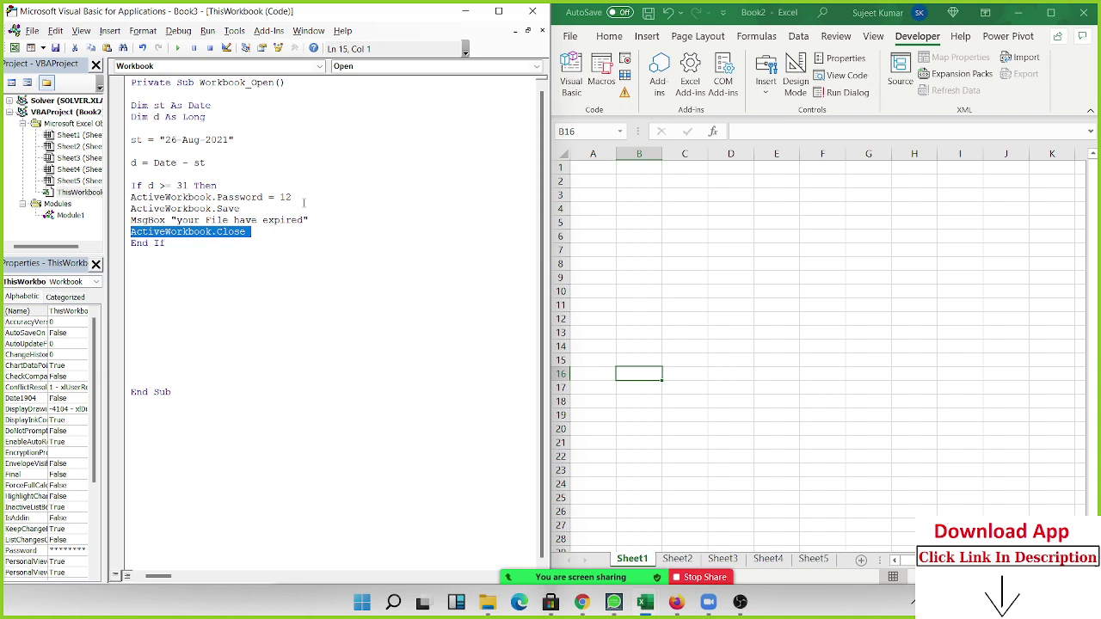
# - Change the start date from "26-Aug-2021" to "26-Jun-2021"
pyautogui.doubleClick(191, 137)
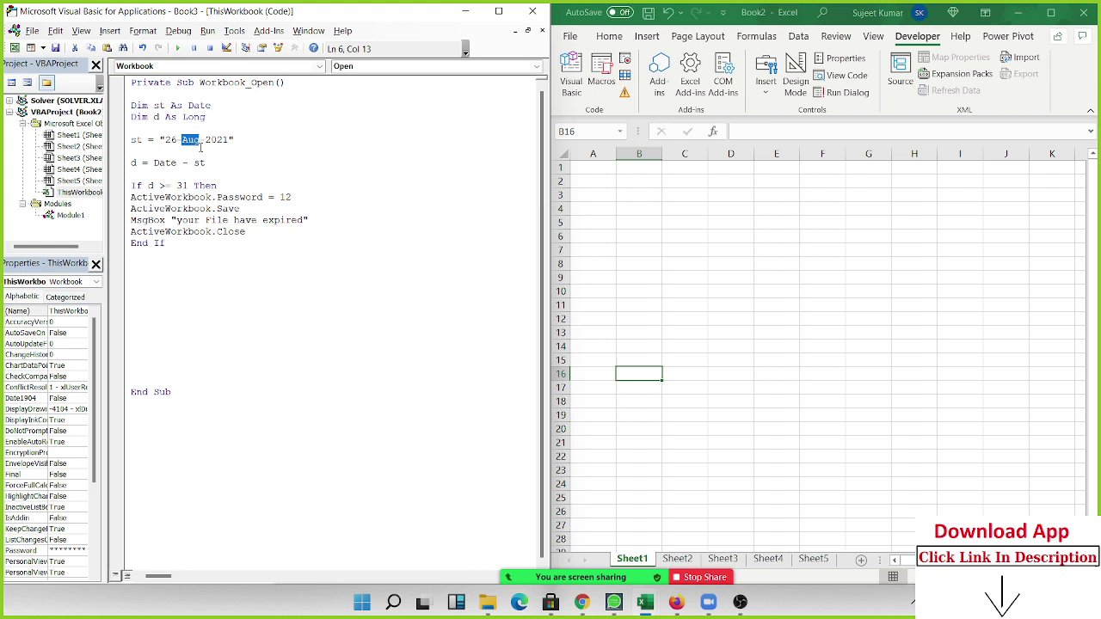
pyautogui.write('Jun')
pyautogui.click(345, 243)
# - Switch between Book2 and the VBA editor, then widen the Project and Properties panes
pyautogui.click(727, 196)
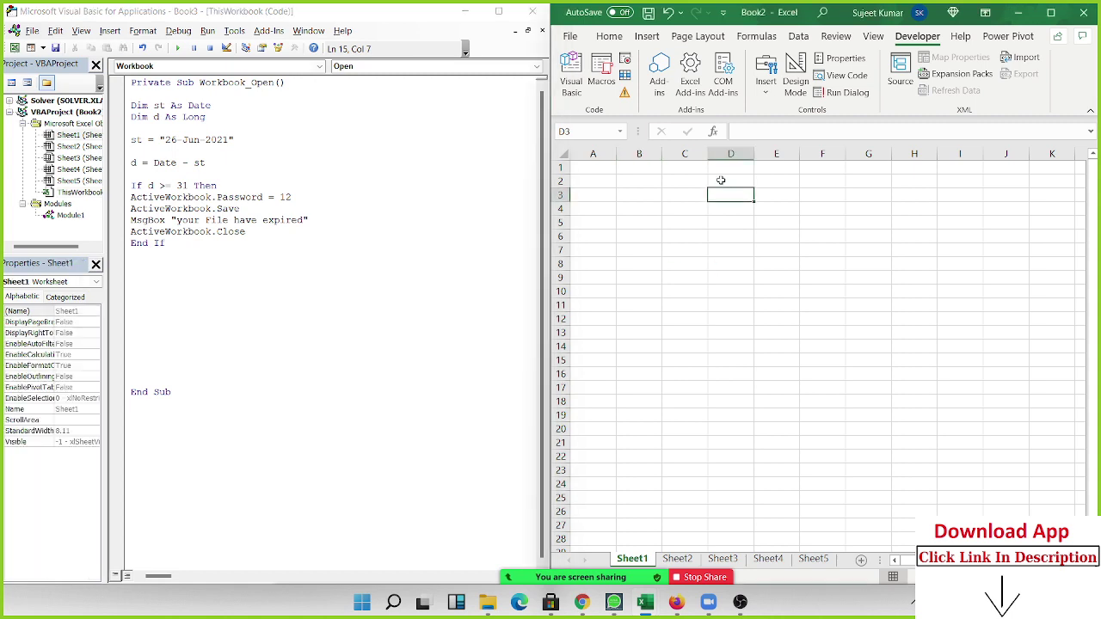
pyautogui.click(572, 37)
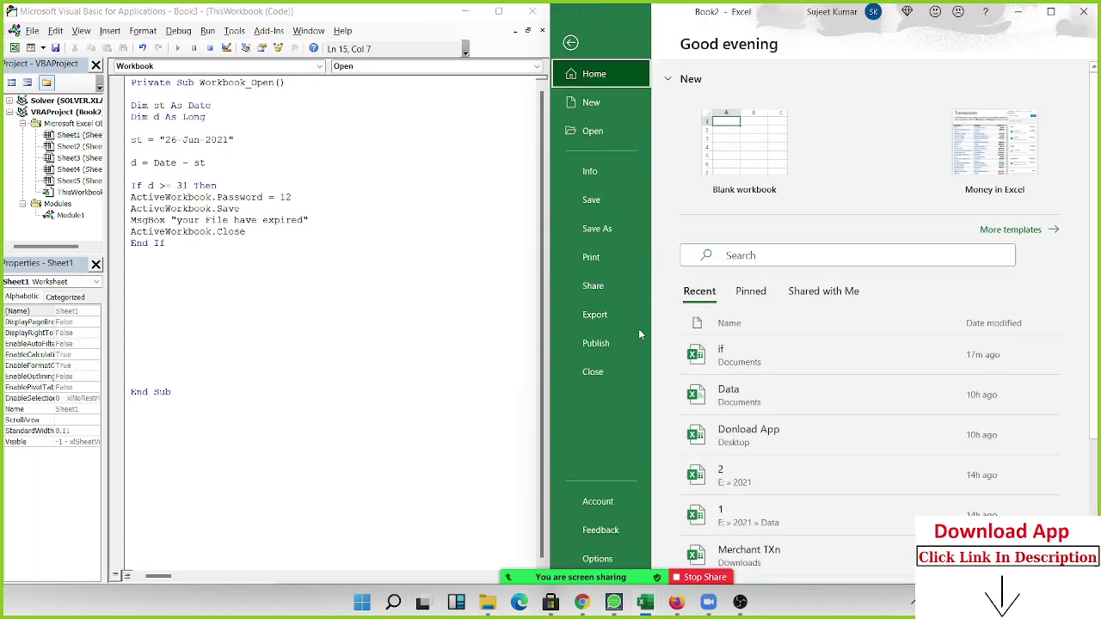
pyautogui.press('Escape')
pyautogui.click(222, 169)
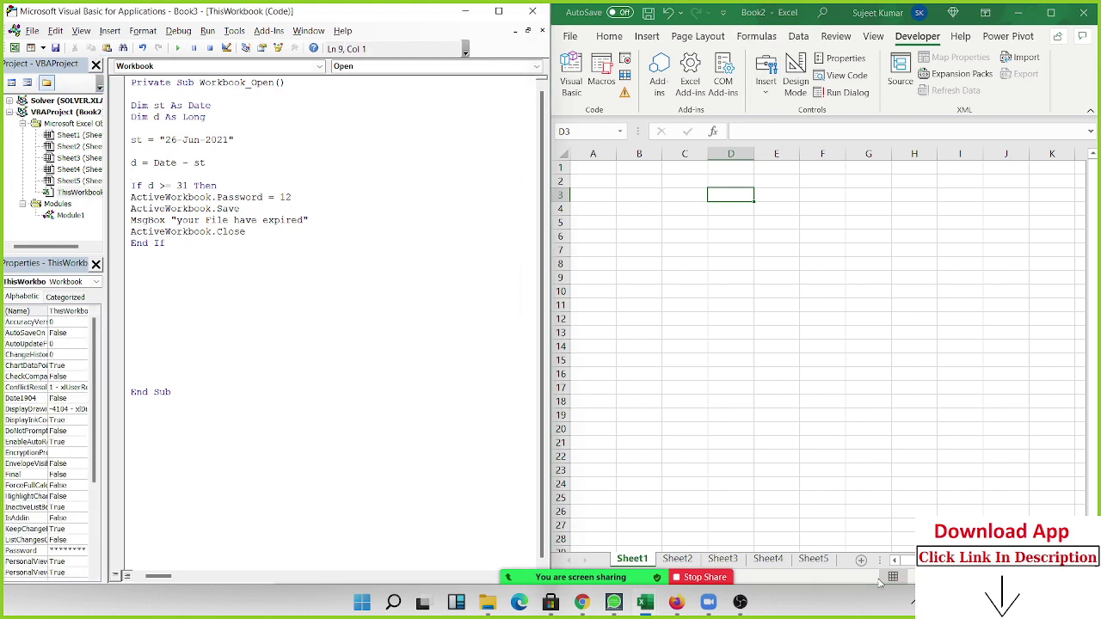
pyautogui.click(647, 600)
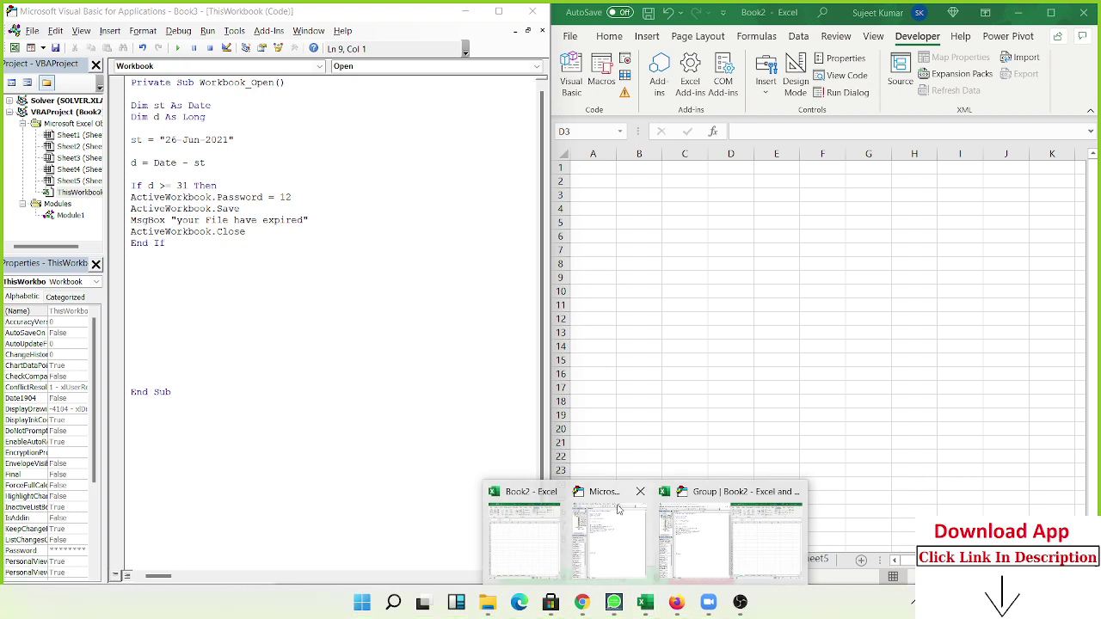
pyautogui.click(768, 531)
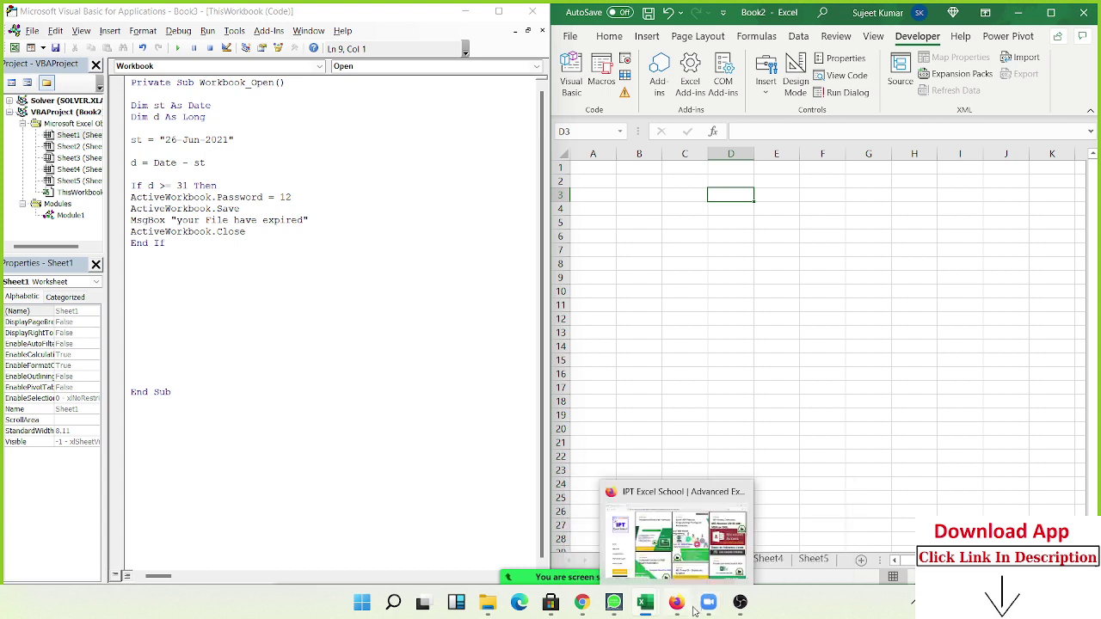
pyautogui.click(645, 604)
pyautogui.moveTo(645, 611)
pyautogui.click(547, 549)
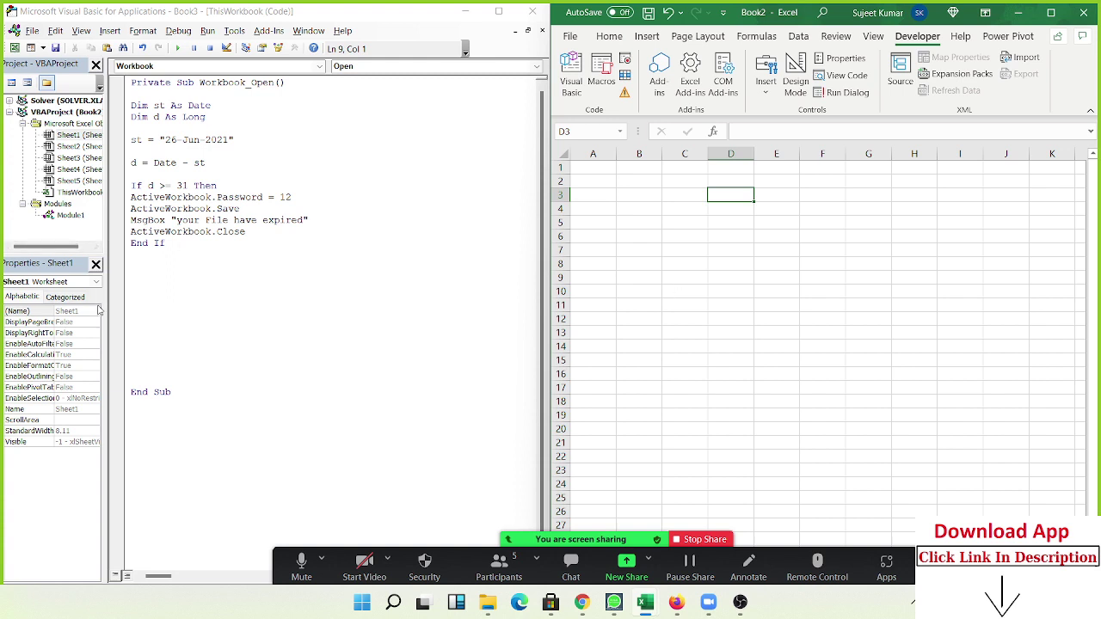
pyautogui.click(79, 192)
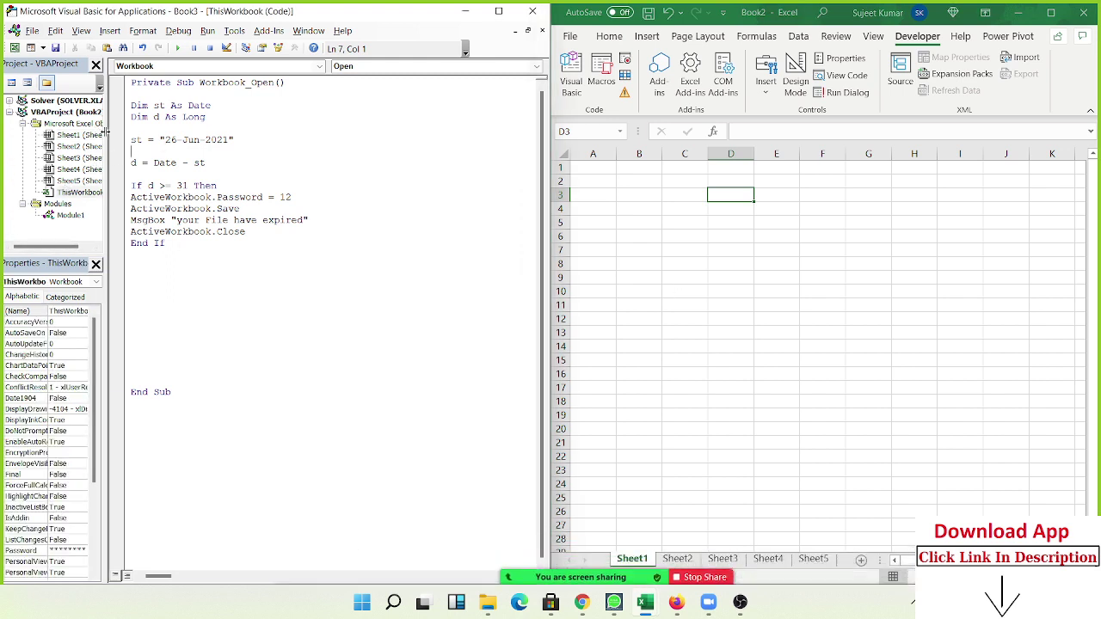
pyautogui.moveTo(105, 129); pyautogui.dragTo(157, 131)
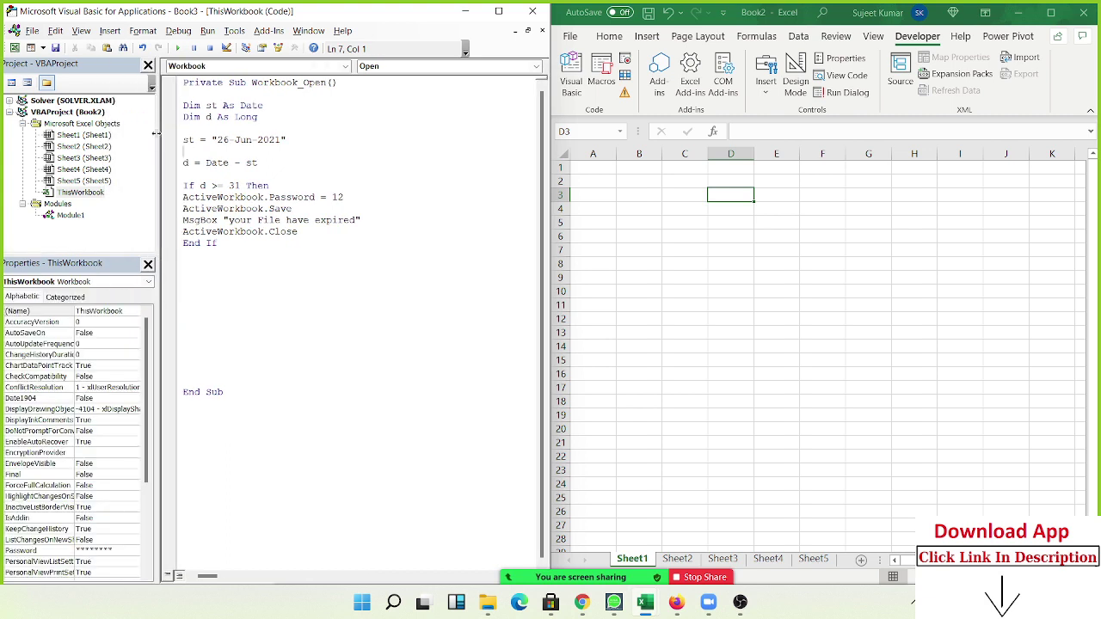
# - Close Book2, saving it as a macro-enabled .xlsm file in the 2021 folder
pyautogui.click(1084, 19)
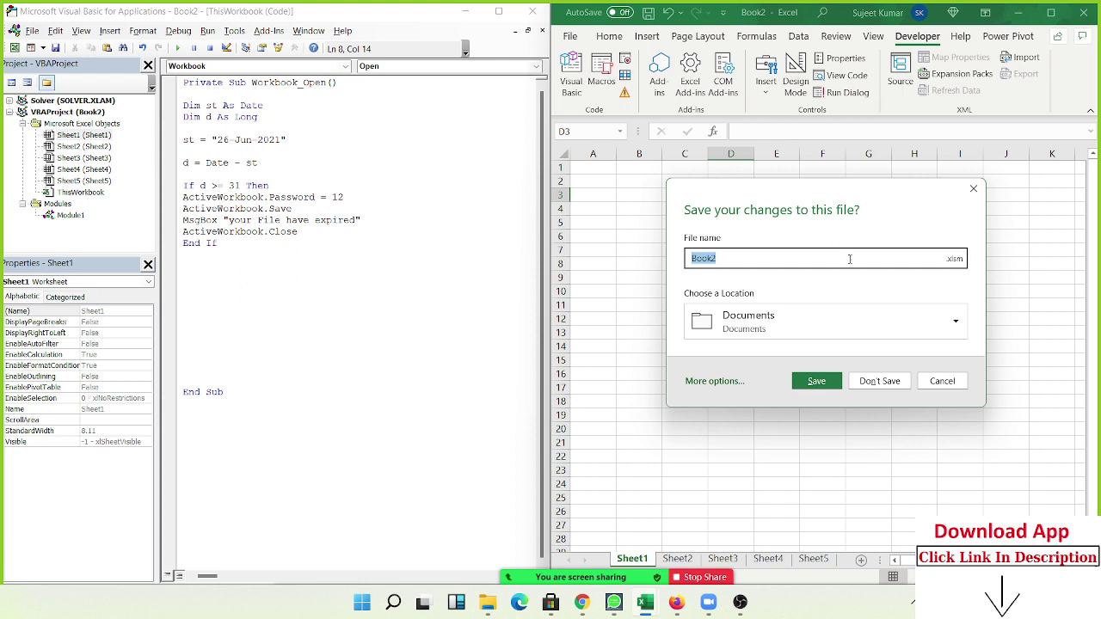
pyautogui.click(698, 322)
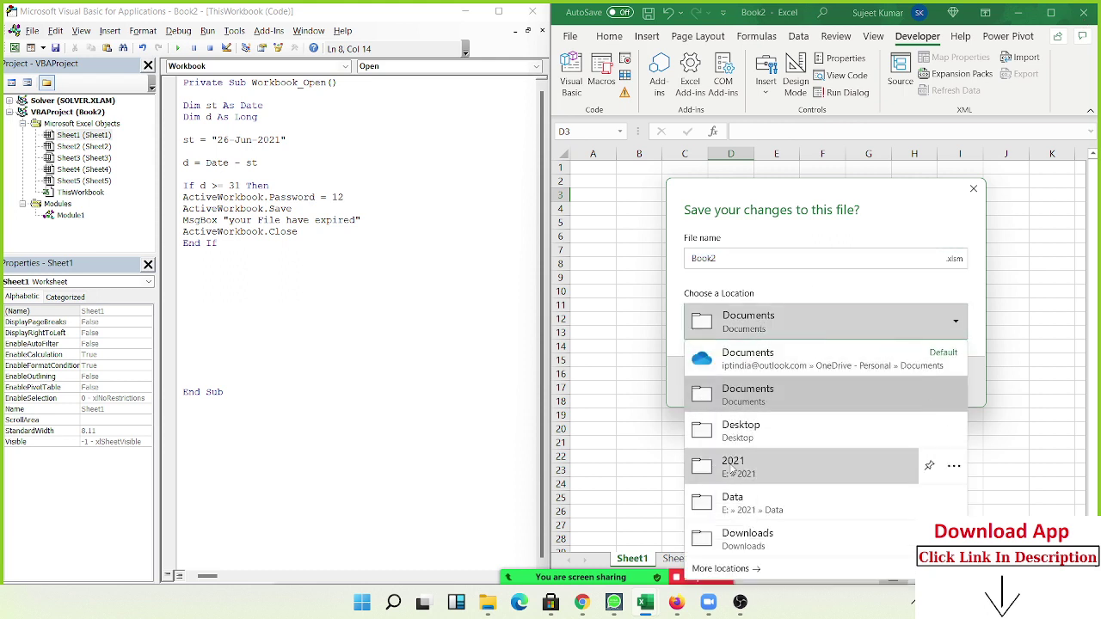
pyautogui.click(774, 472)
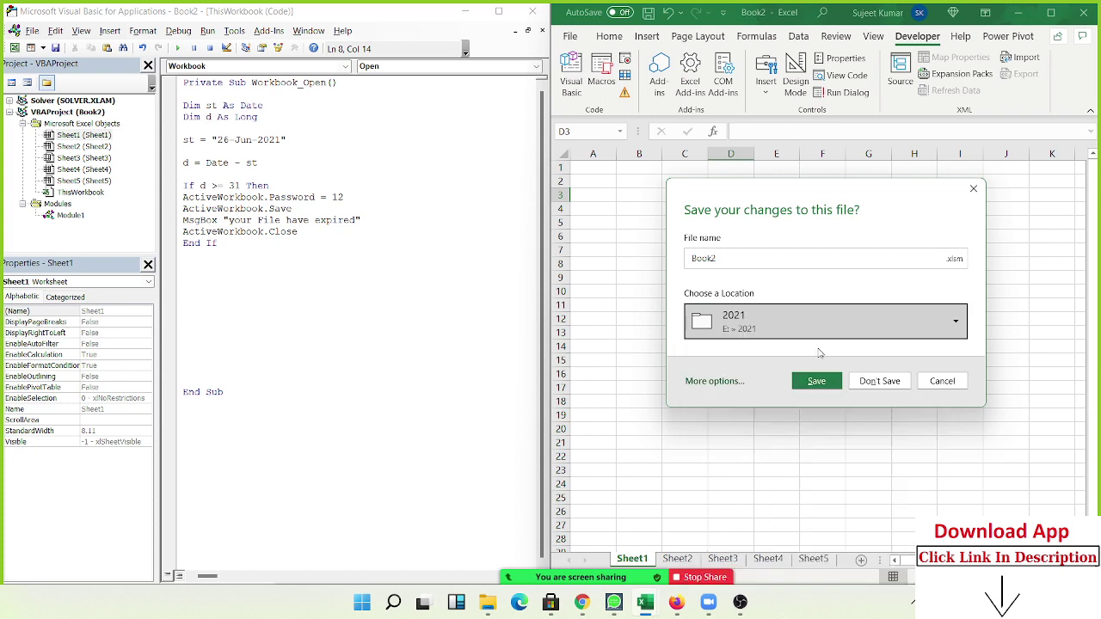
pyautogui.click(810, 383)
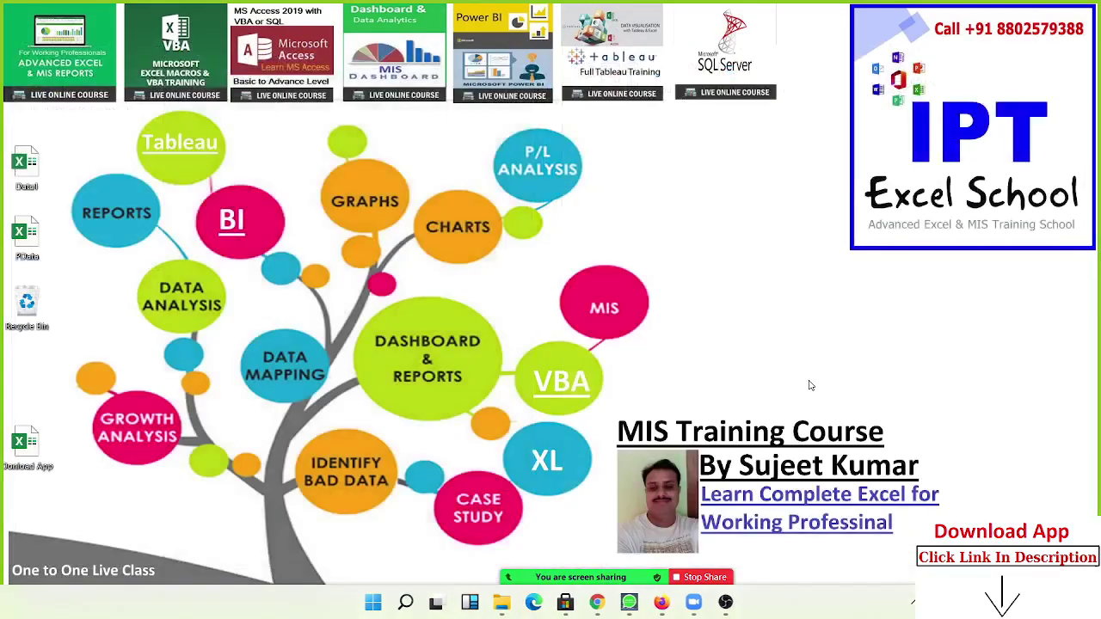
pyautogui.moveTo(651, 585)
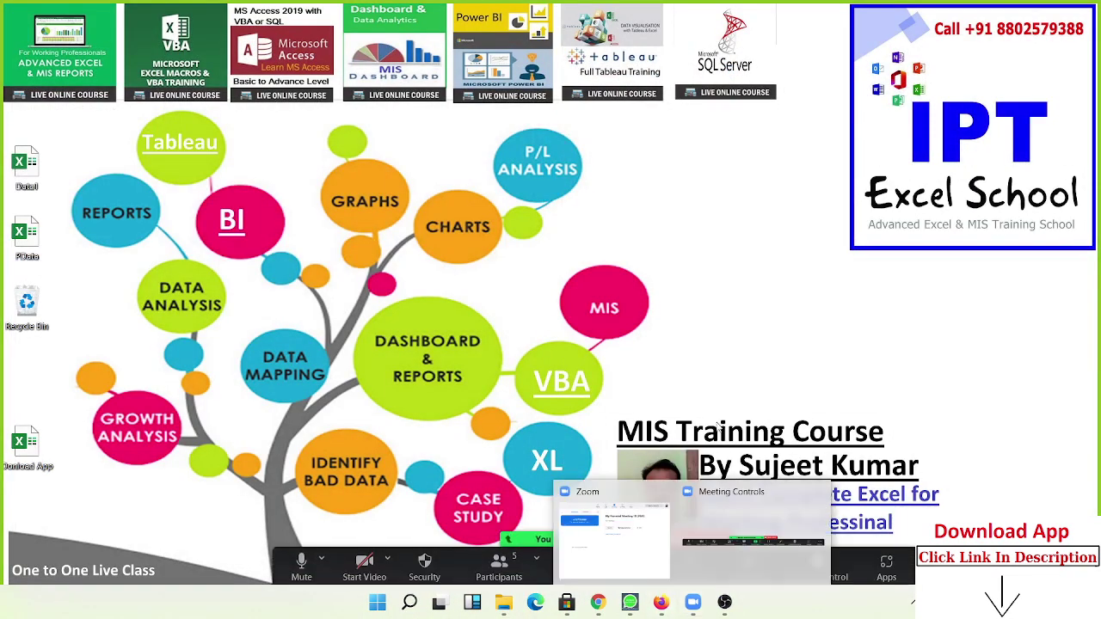
# - Reopen Book2 from the 2021 folder in File Explorer and dismiss its expired message
pyautogui.click(506, 603)
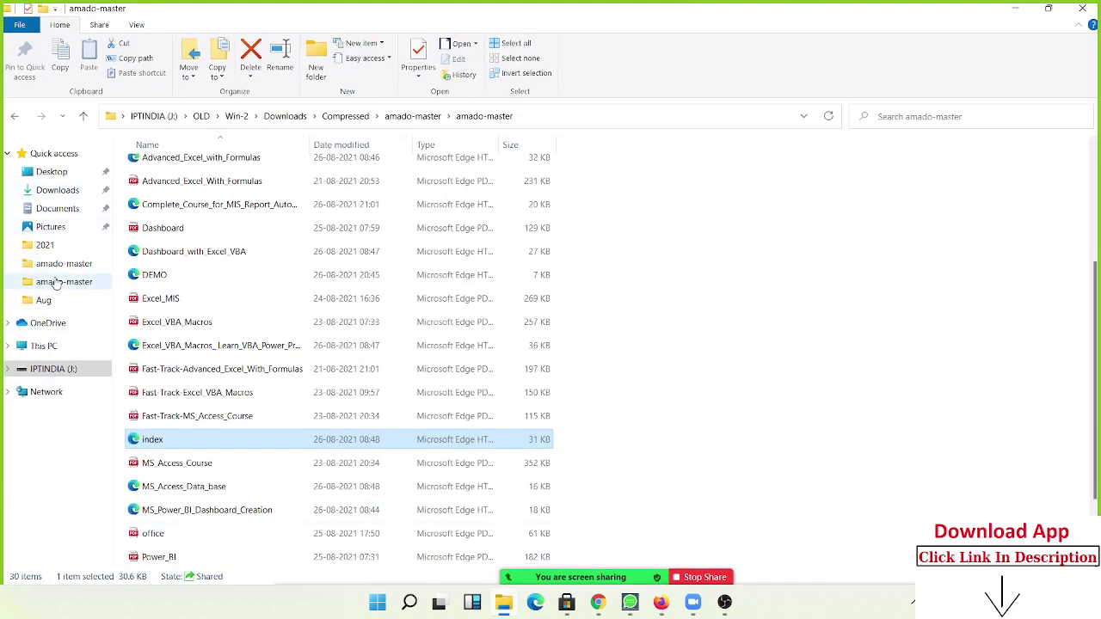
pyautogui.click(52, 246)
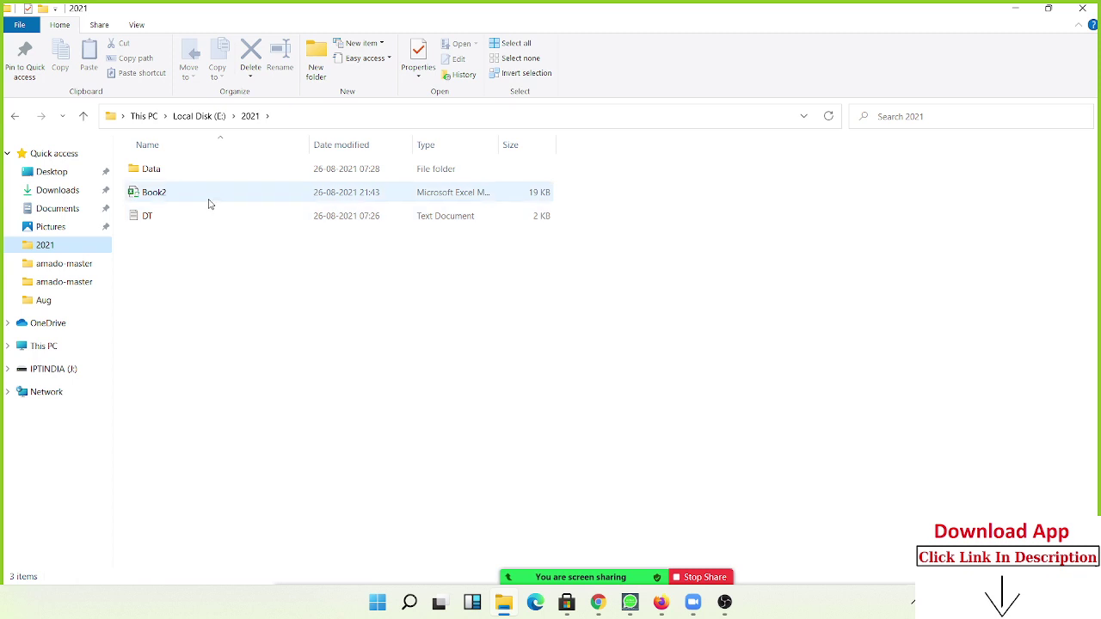
pyautogui.doubleClick(209, 201)
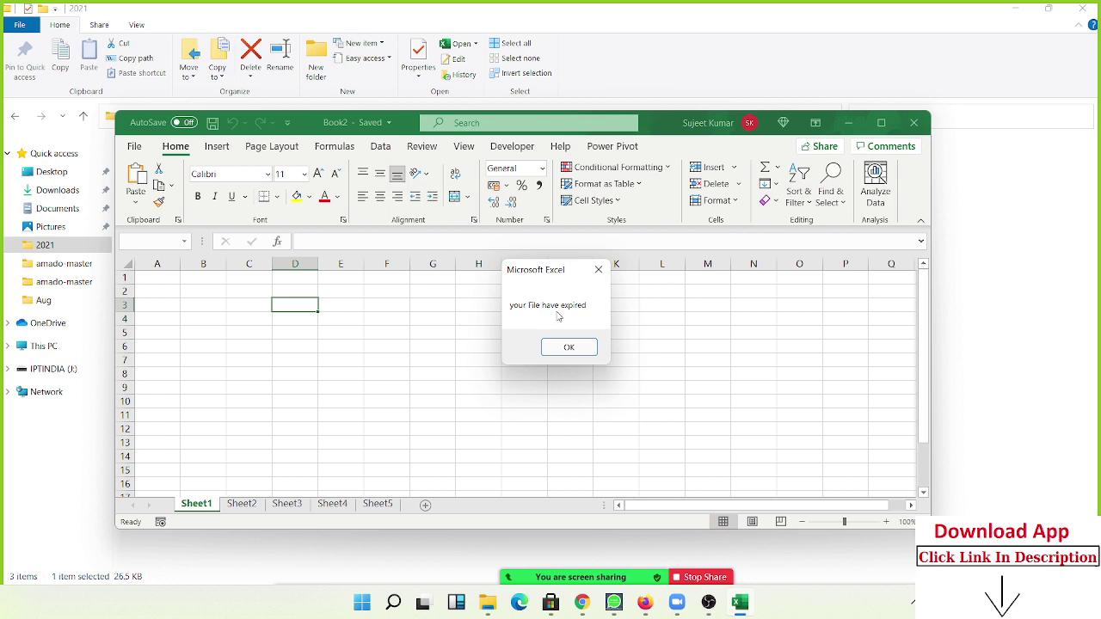
pyautogui.click(576, 348)
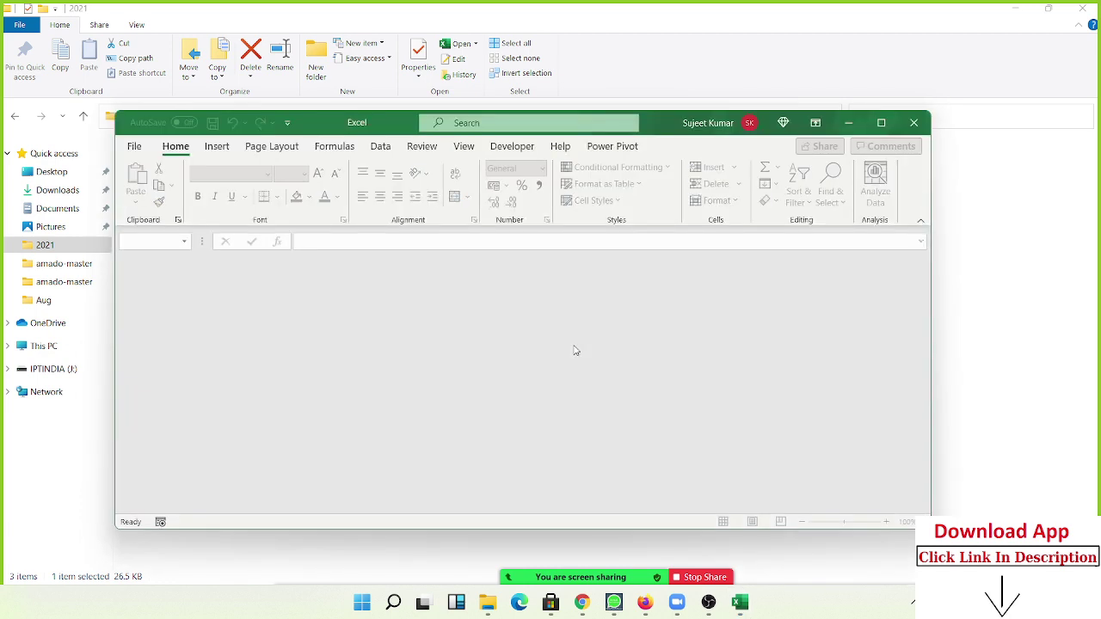
# - Reopen Book2 with its password, enable macros, and dismiss the "your File have expired" message
pyautogui.click(913, 122)
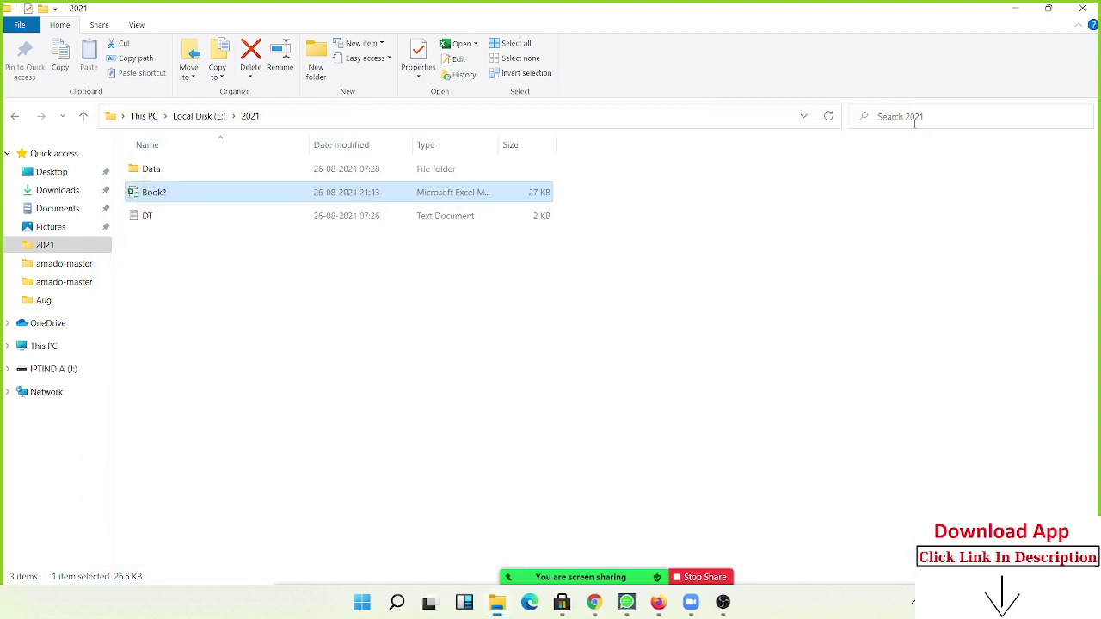
pyautogui.doubleClick(157, 198)
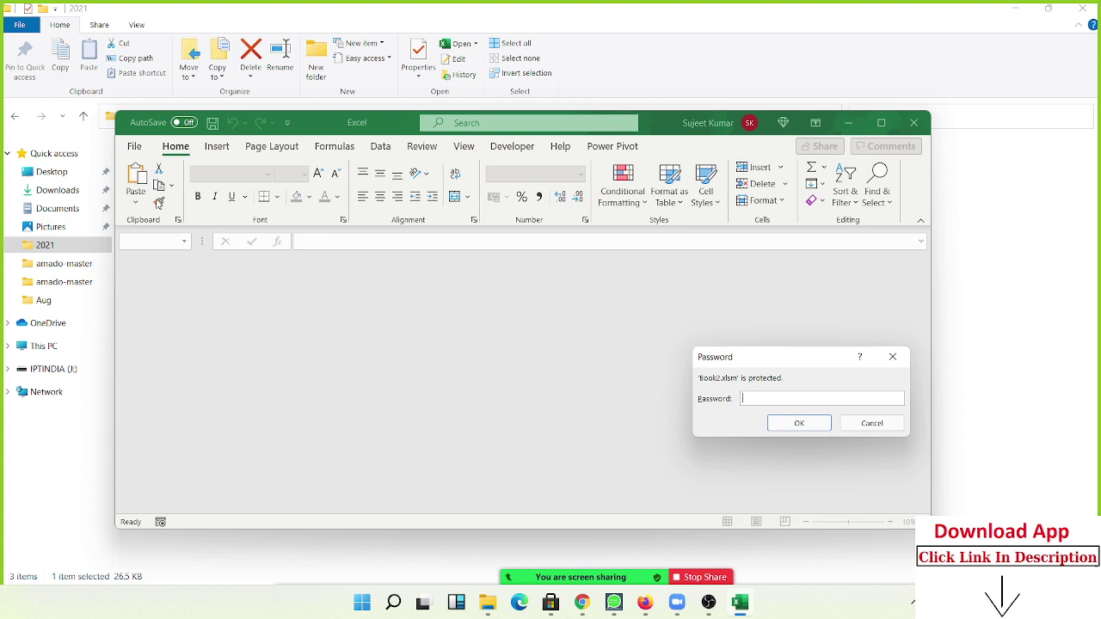
pyautogui.press('Return')
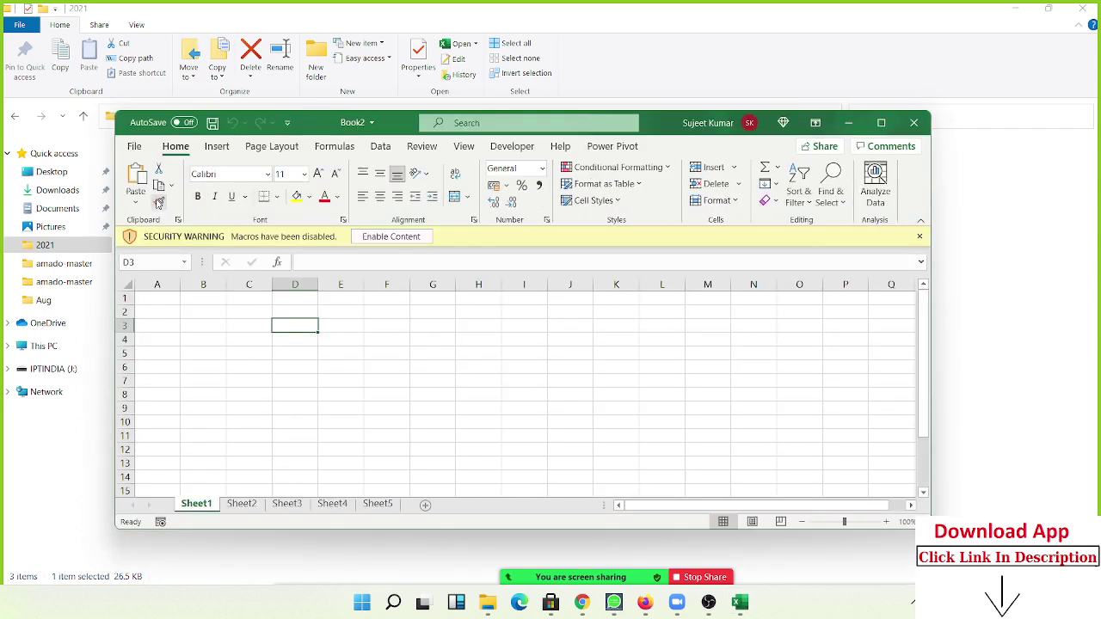
pyautogui.click(398, 240)
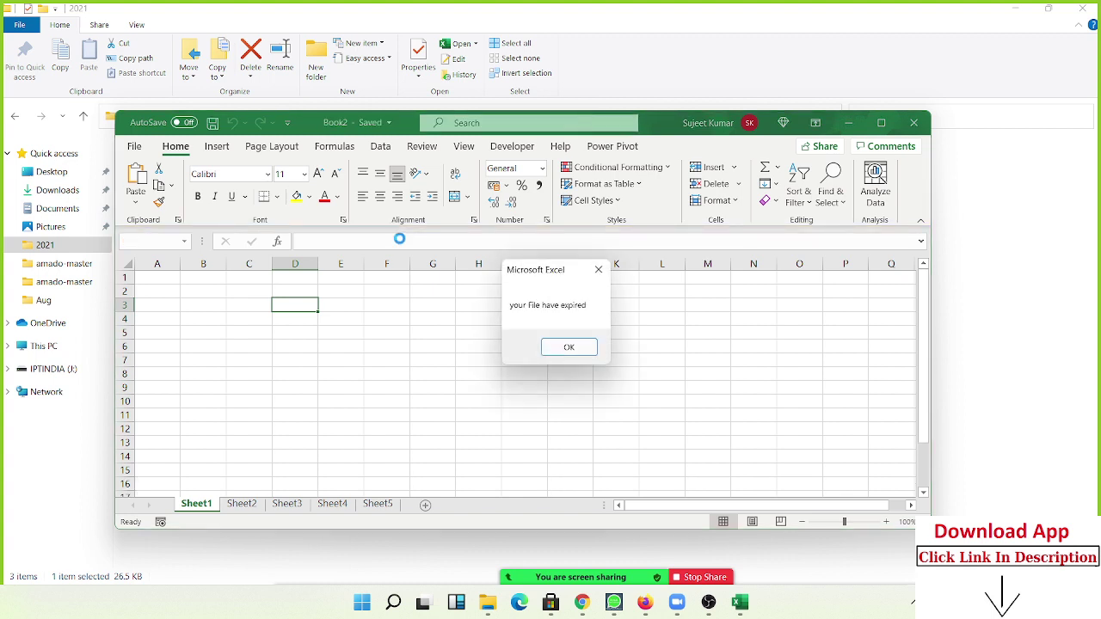
pyautogui.click(560, 349)
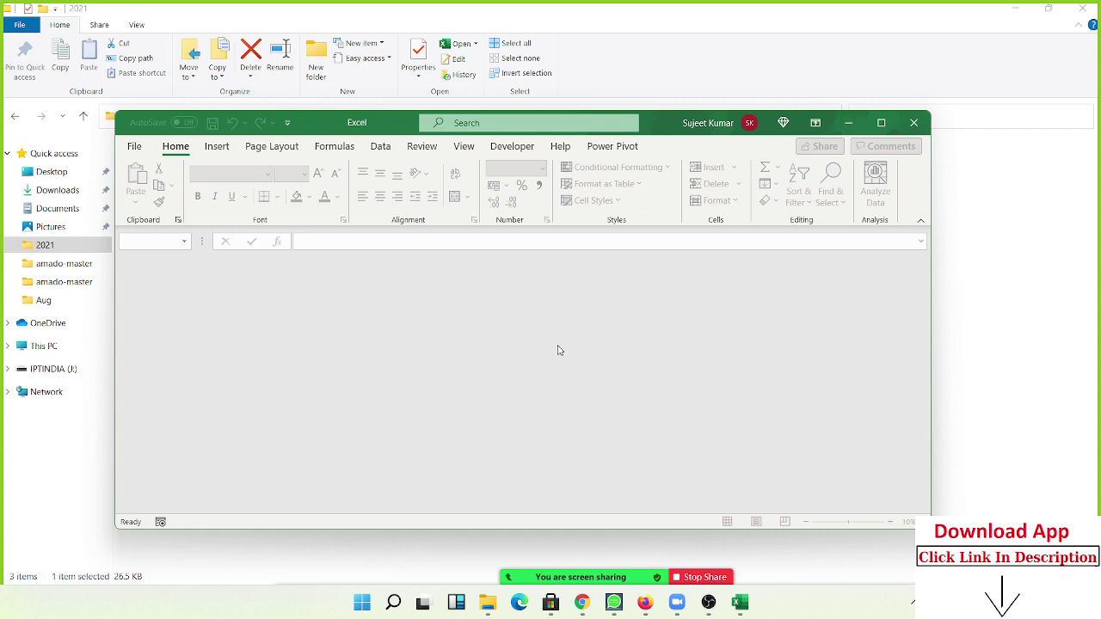
# - Close the empty Excel window and reopen Book2 by entering its password
pyautogui.click(910, 125)
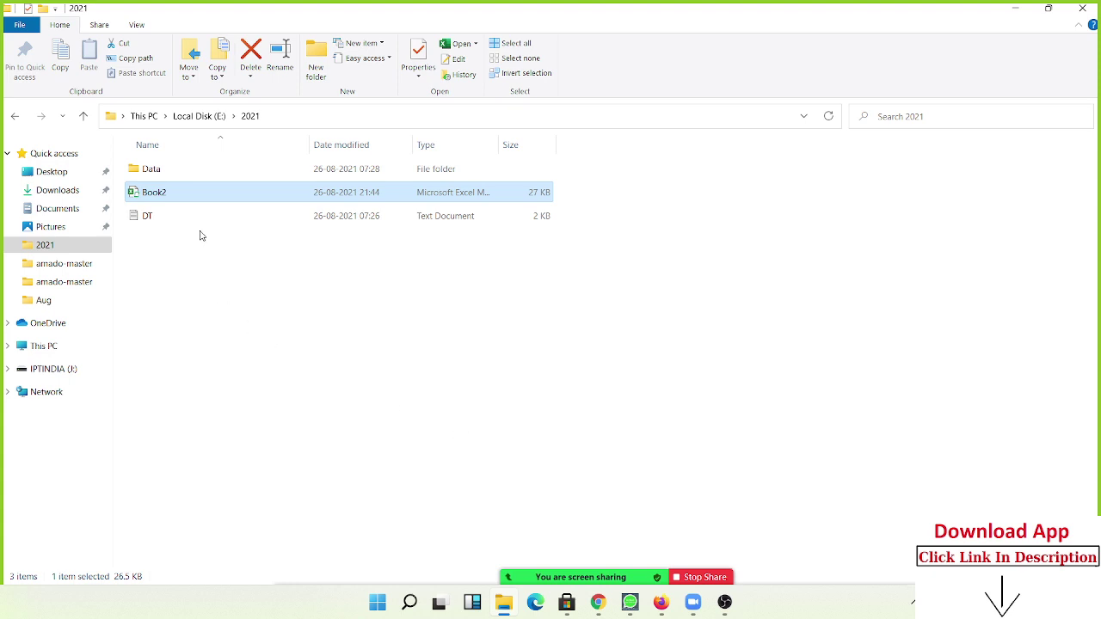
pyautogui.doubleClick(206, 200)
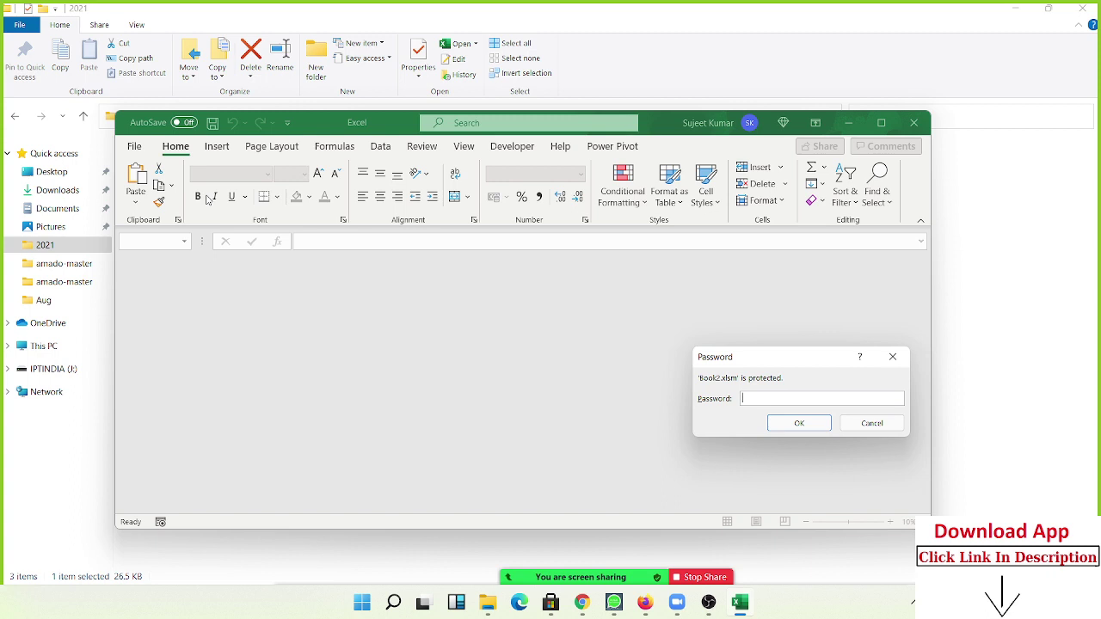
pyautogui.press('Return')
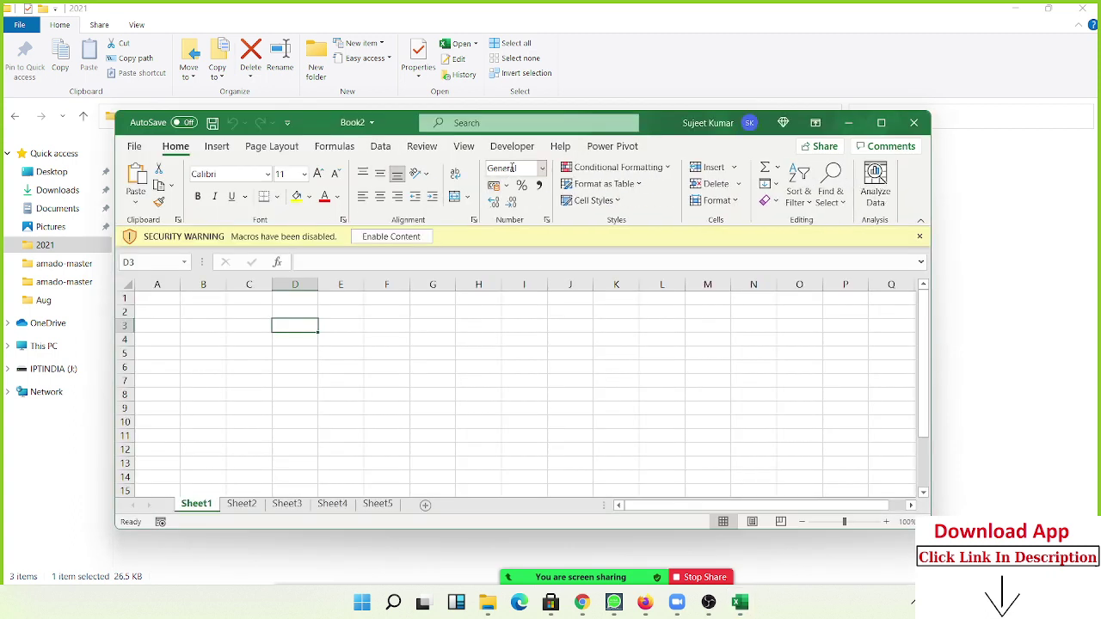
# - Open the Visual Basic editor from Developer and show the ThisWorkbook code
pyautogui.click(516, 148)
pyautogui.click(136, 184)
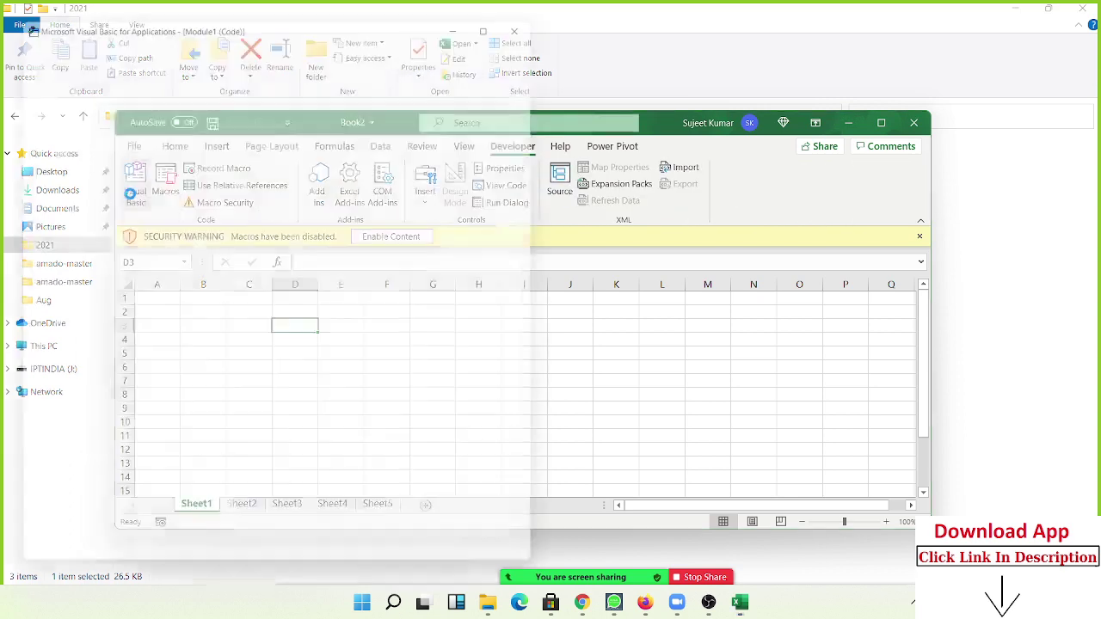
pyautogui.click(87, 182)
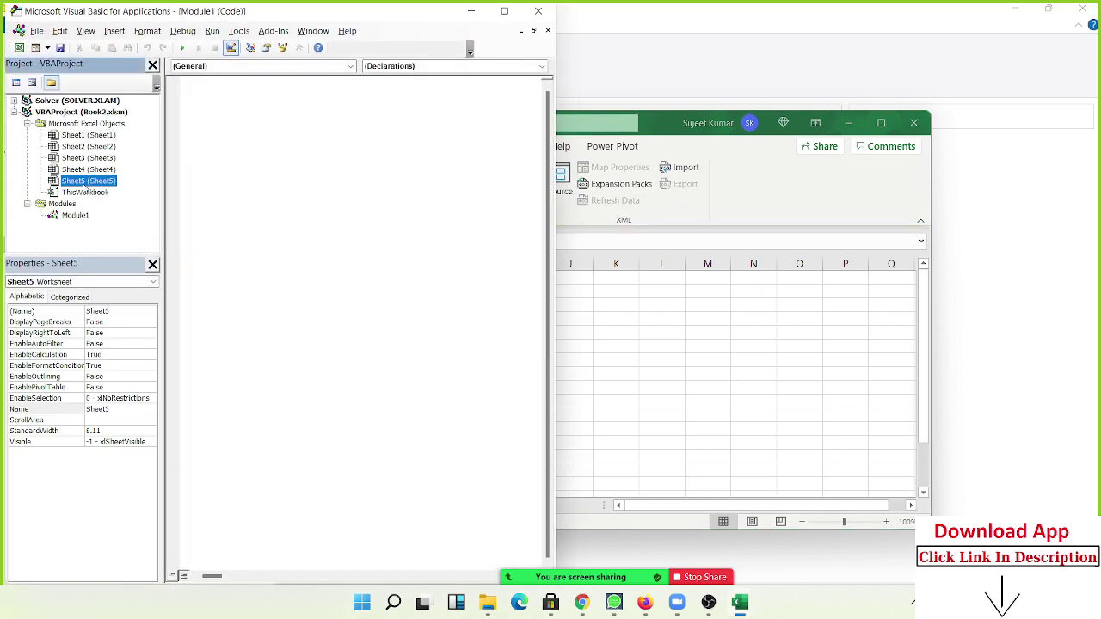
pyautogui.click(86, 194)
pyautogui.doubleClick(86, 194)
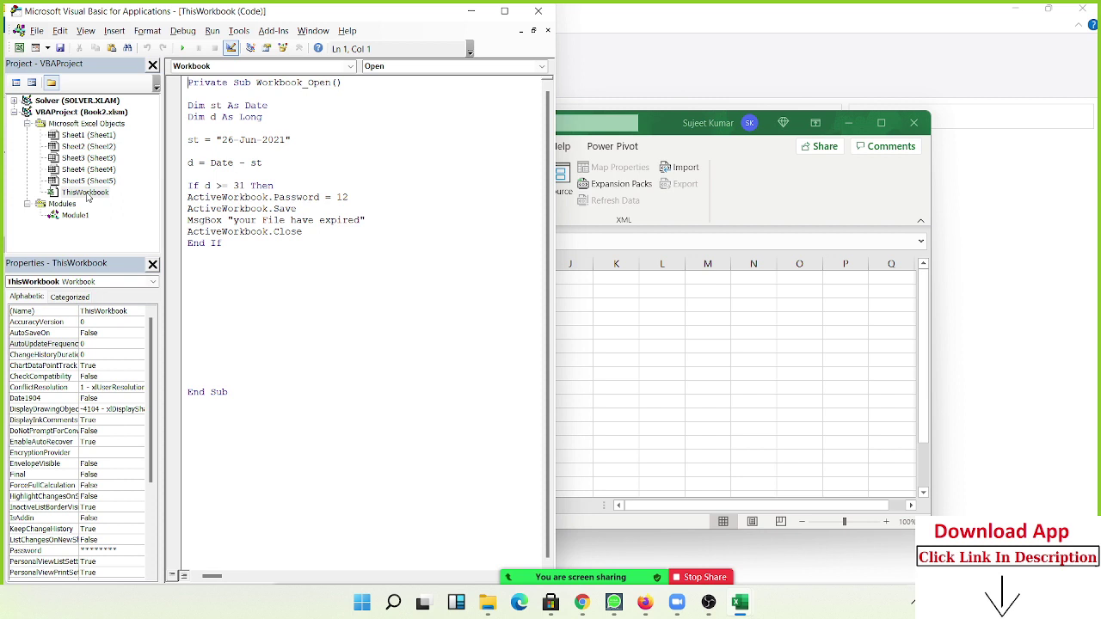
pyautogui.moveTo(508, 578)
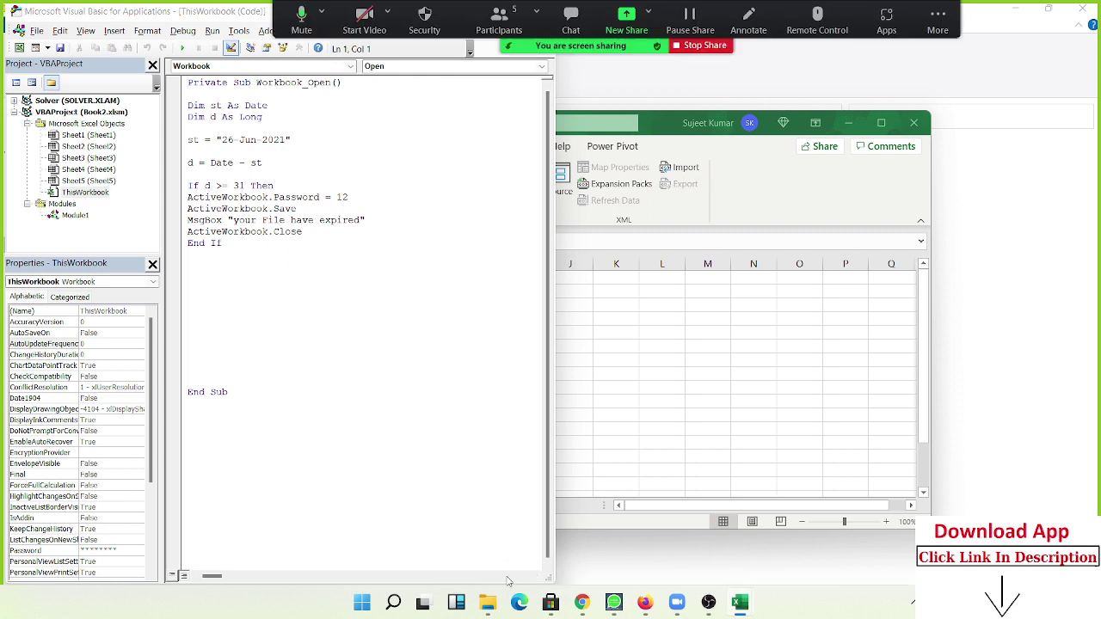
pyautogui.click(513, 26)
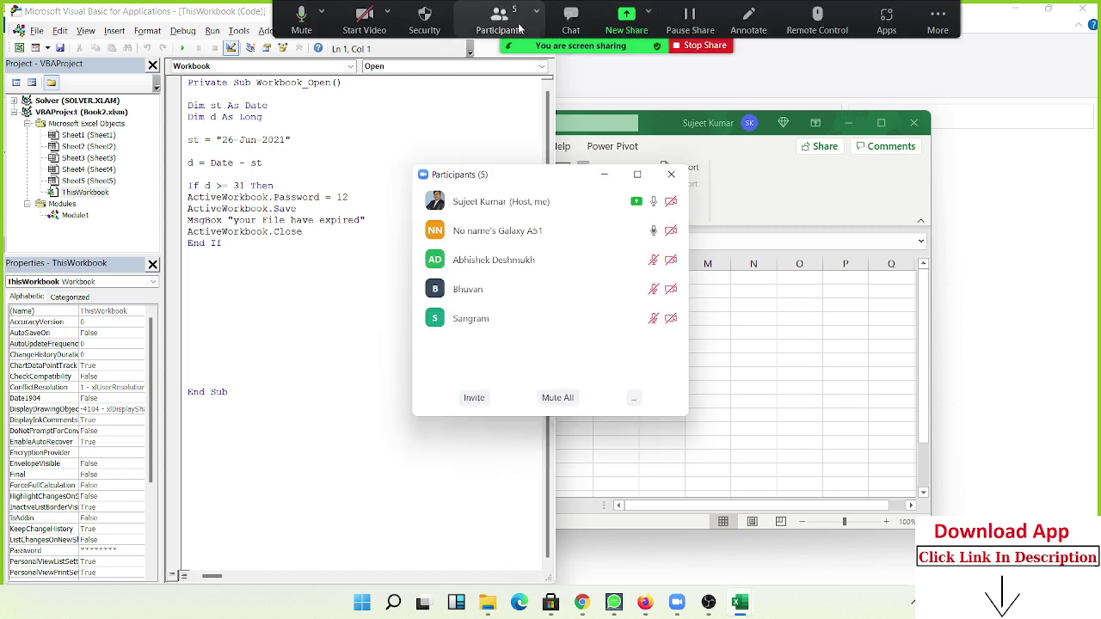
pyautogui.click(671, 319)
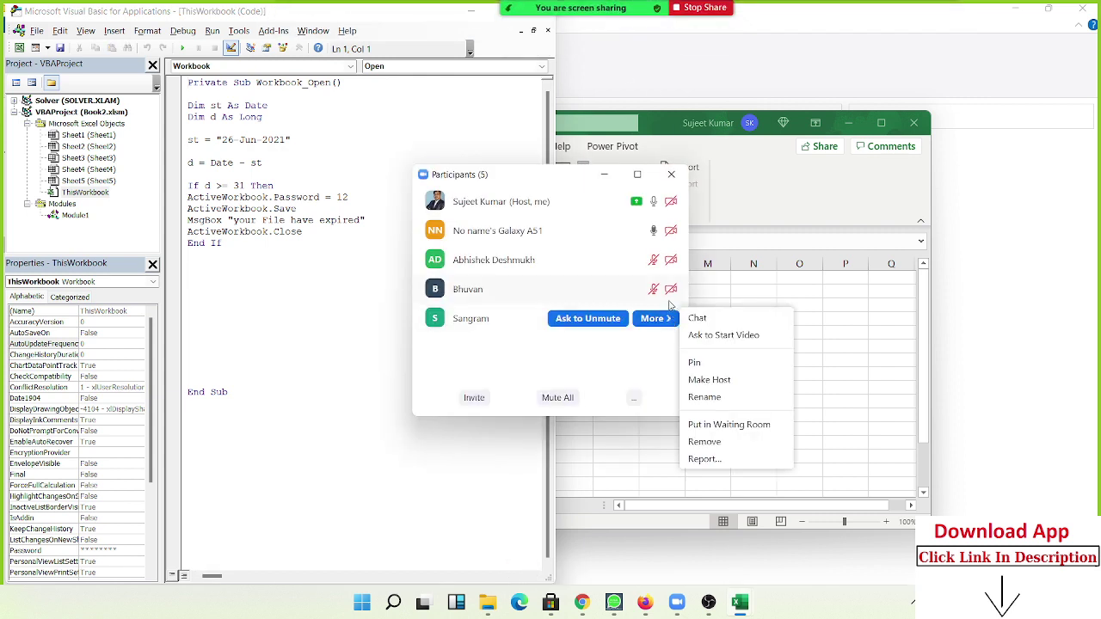
pyautogui.click(670, 266)
pyautogui.click(664, 291)
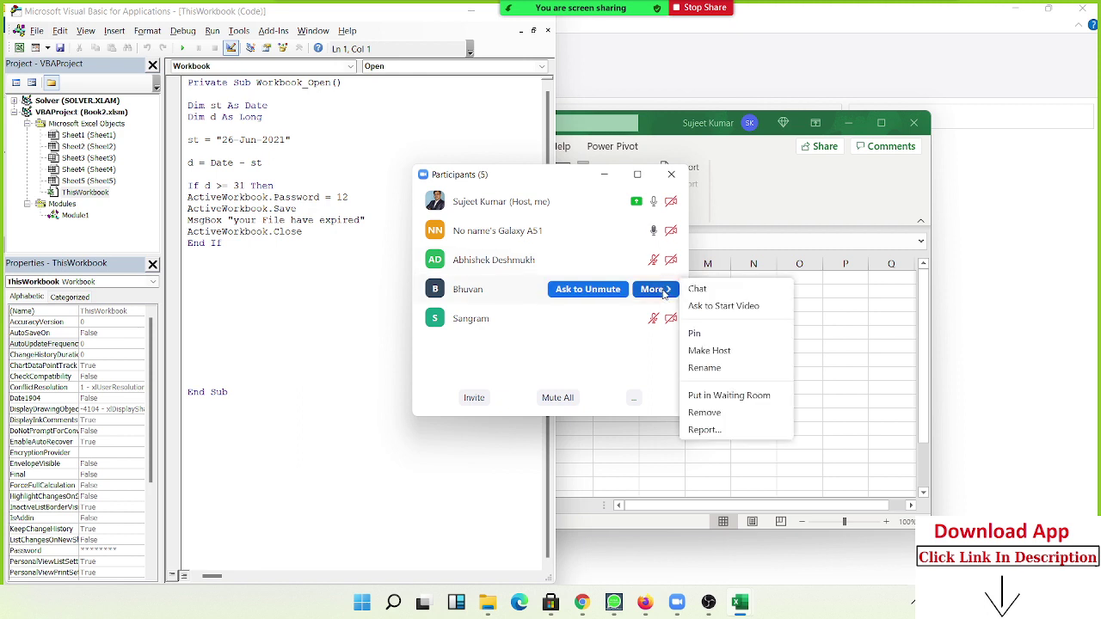
pyautogui.click(672, 175)
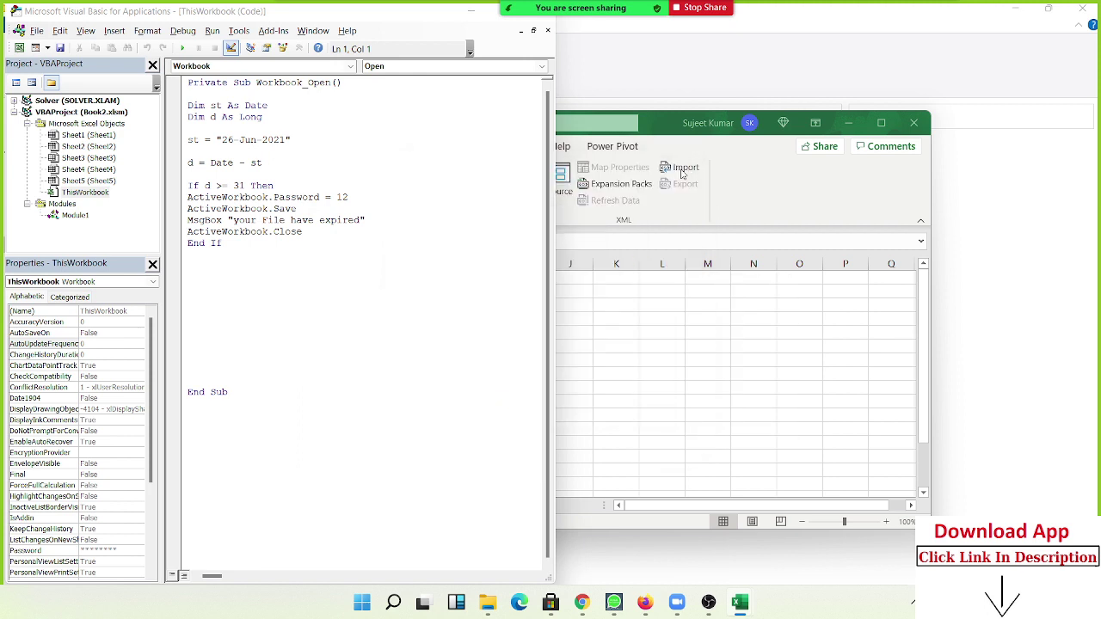
pyautogui.click(262, 220)
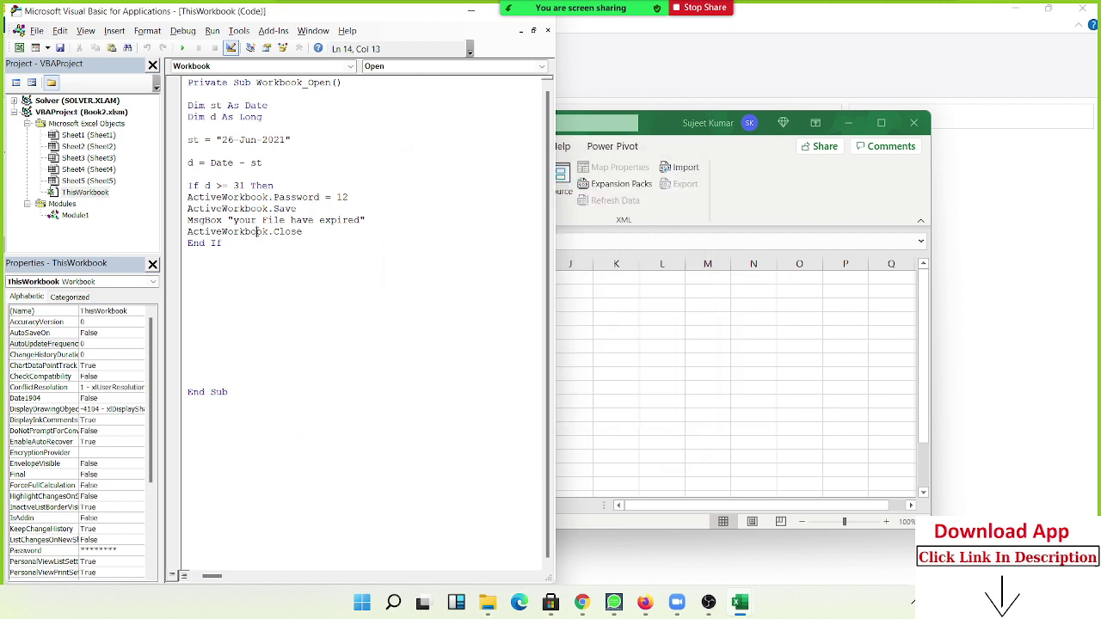
pyautogui.doubleClick(229, 167)
pyautogui.click(230, 219)
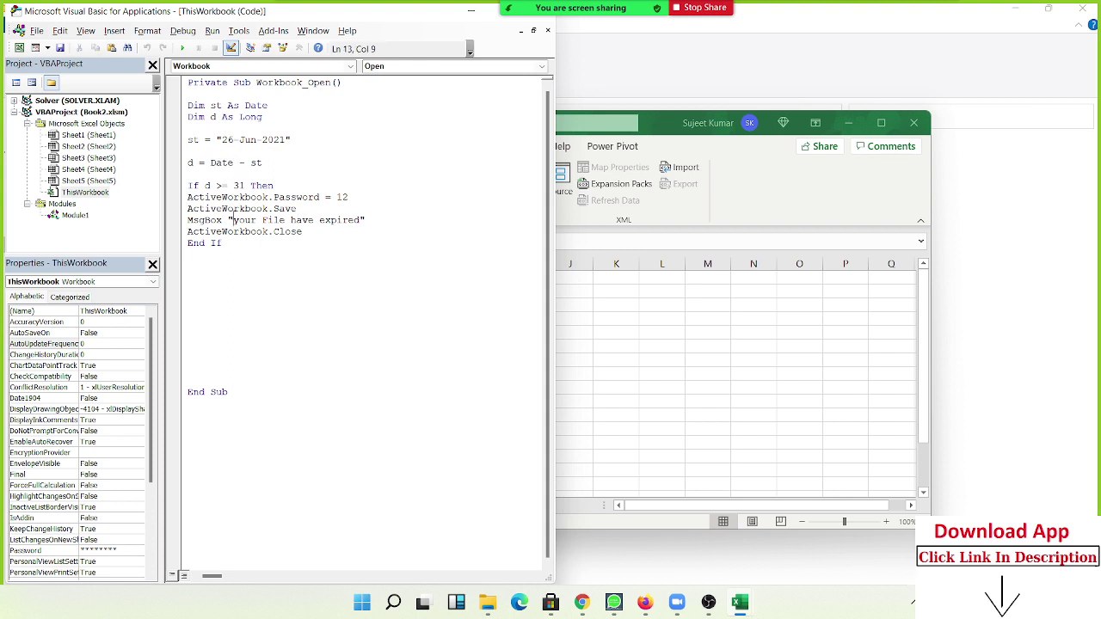
pyautogui.click(189, 116)
pyautogui.moveTo(273, 105); pyautogui.dragTo(189, 116)
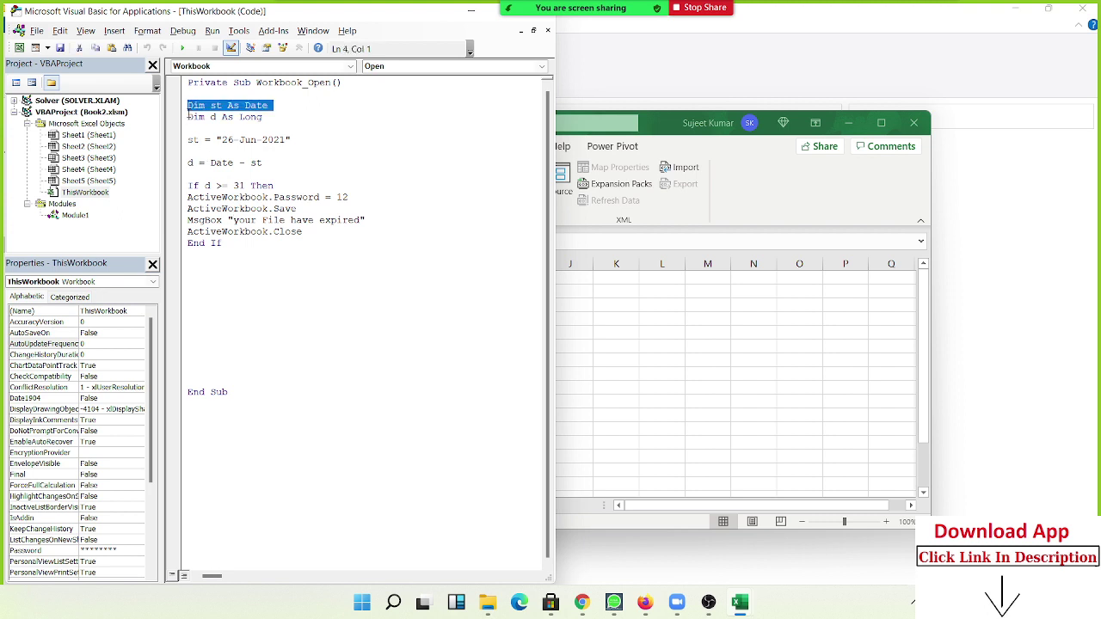
pyautogui.press('Down')
pyautogui.press('Down')
pyautogui.hotkey('shift', 'Down')
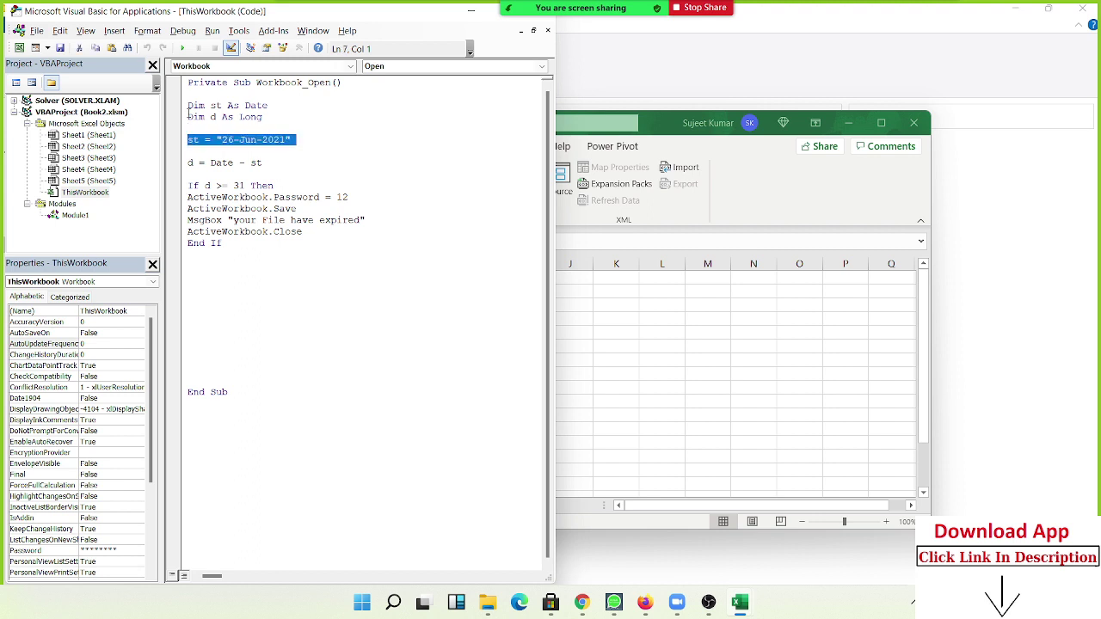
pyautogui.hotkey('shift', 'Up')
pyautogui.press('Up')
pyautogui.hotkey('shift', 'Up')
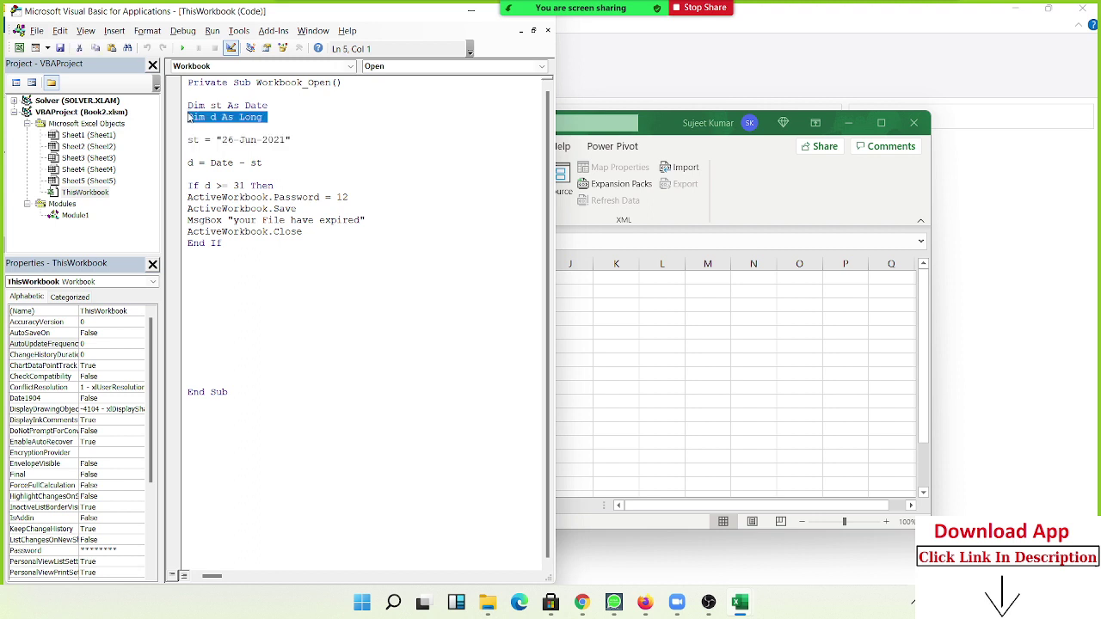
pyautogui.hotkey('shift', 'Down')
pyautogui.press('Down')
pyautogui.press('Down')
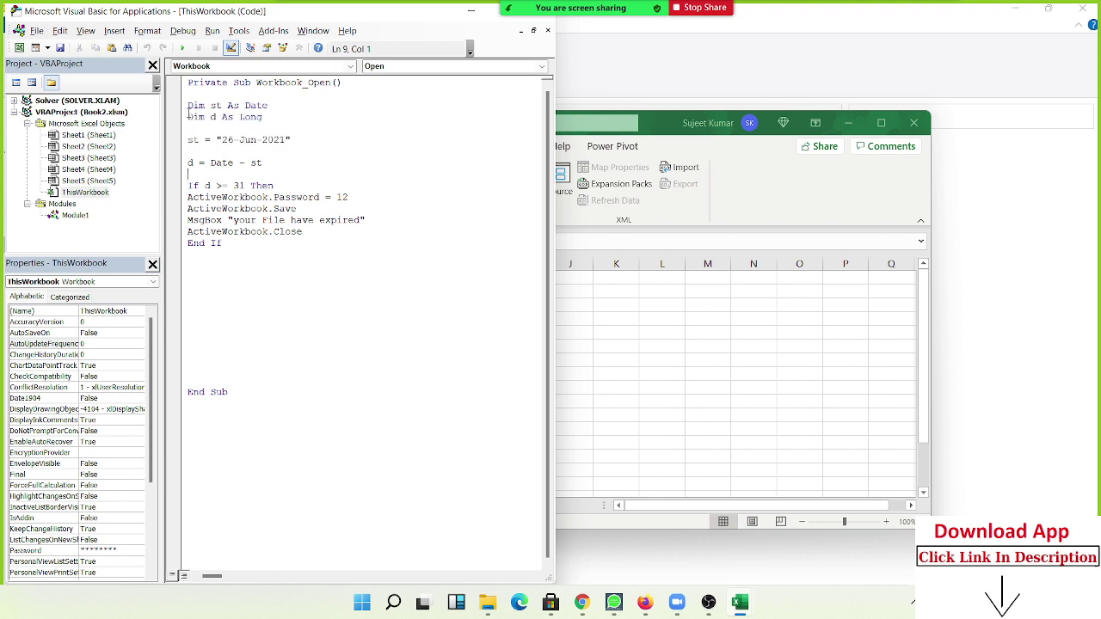
pyautogui.hotkey('shift', 'Up')
pyautogui.press('Left')
pyautogui.hotkey('shift', 'Right')
pyautogui.press('Right')
pyautogui.press('Right')
pyautogui.press('Right')
pyautogui.press('Right')
pyautogui.press('Right')
pyautogui.press('Right')
pyautogui.press('Left')
pyautogui.hotkey('shift', 'Right')
pyautogui.hotkey('shift', 'Right')
pyautogui.hotkey('shift', 'Right')
pyautogui.hotkey('shift', 'Right')
pyautogui.press('Left')
pyautogui.hotkey('shift', 'Right')
pyautogui.hotkey('shift', 'Right')
pyautogui.hotkey('shift', 'Right')
pyautogui.hotkey('shift', 'Right')
pyautogui.hotkey('shift', 'Right')
pyautogui.hotkey('shift', 'Left')
pyautogui.click(211, 139)
pyautogui.doubleClick(190, 163)
pyautogui.doubleClick(206, 186)
pyautogui.doubleClick(246, 209)
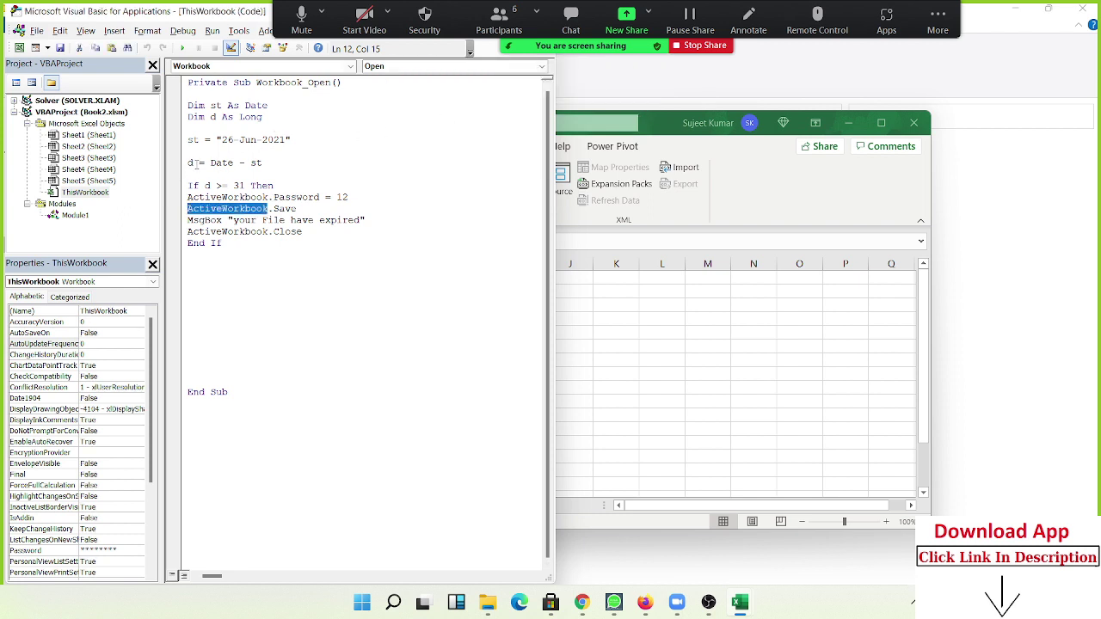
pyautogui.moveTo(194, 164); pyautogui.dragTo(183, 165)
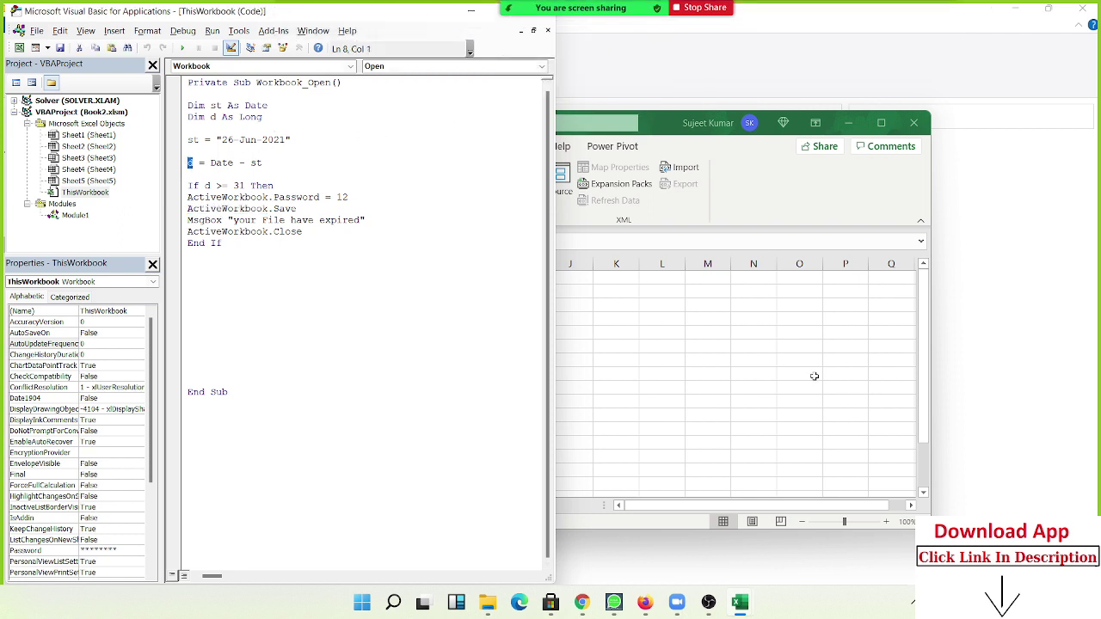
# - Bring Book2 to the front and enter the start date 6/26 in cell G4
pyautogui.click(692, 320)
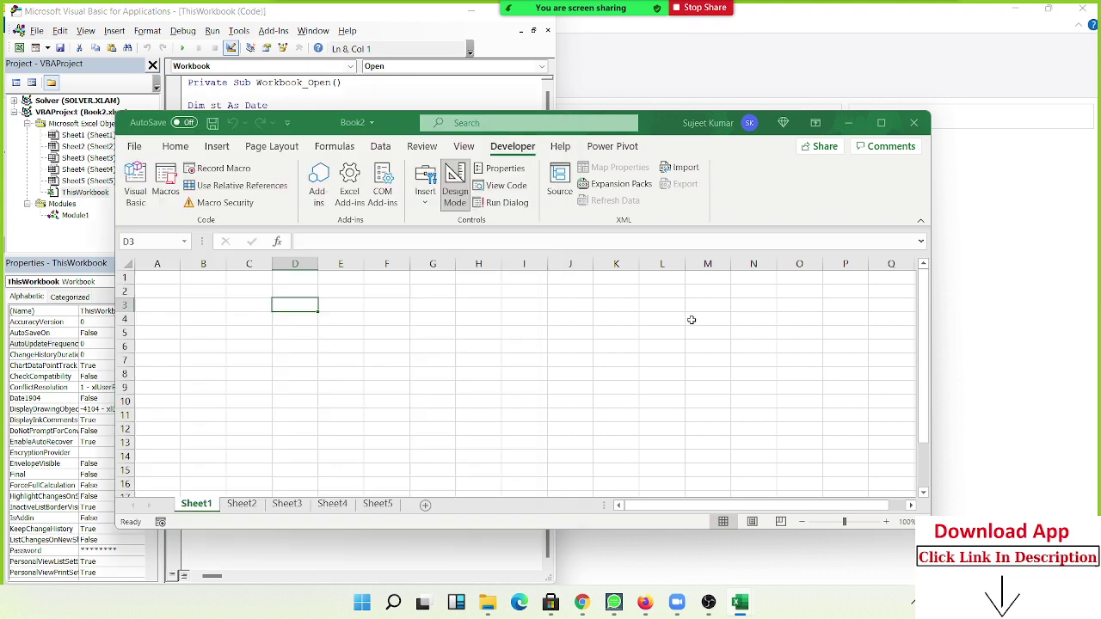
pyautogui.click(432, 316)
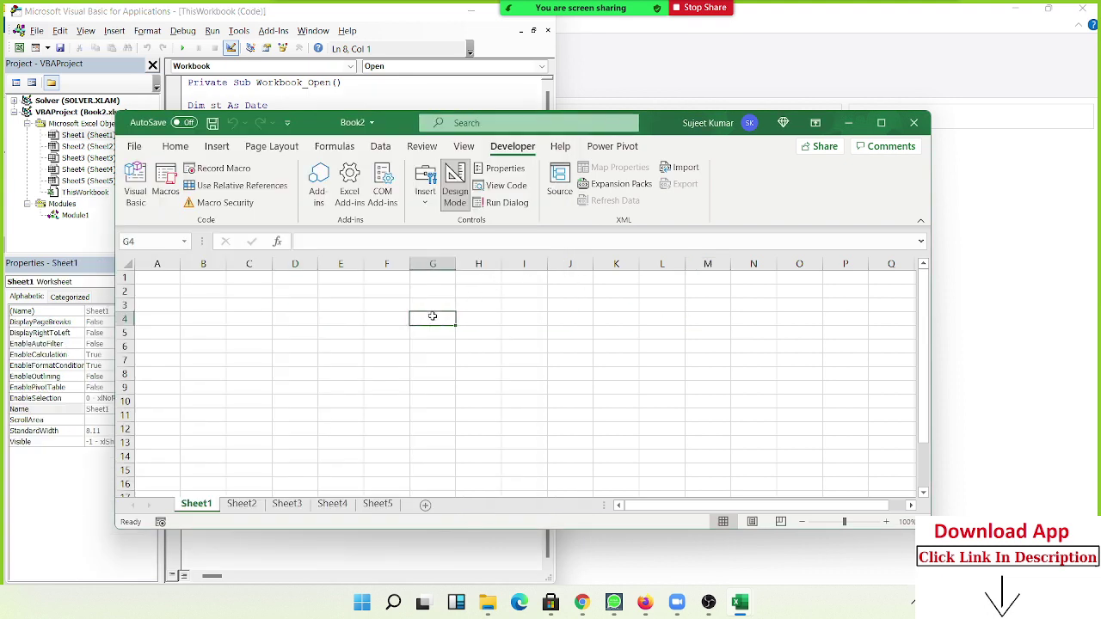
pyautogui.write('2/1')
pyautogui.press('BackSpace')
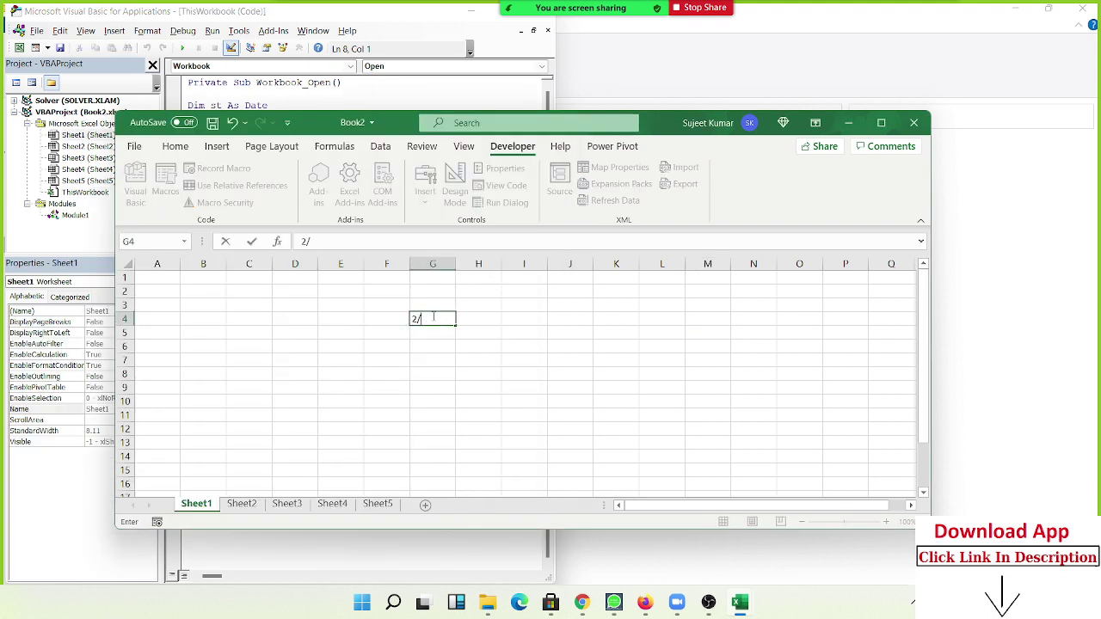
pyautogui.press('BackSpace')
pyautogui.press('BackSpace')
pyautogui.write('6')
pyautogui.write('/26')
pyautogui.press('Return')
# - Enter =TODAY() in cell H4
pyautogui.click(466, 322)
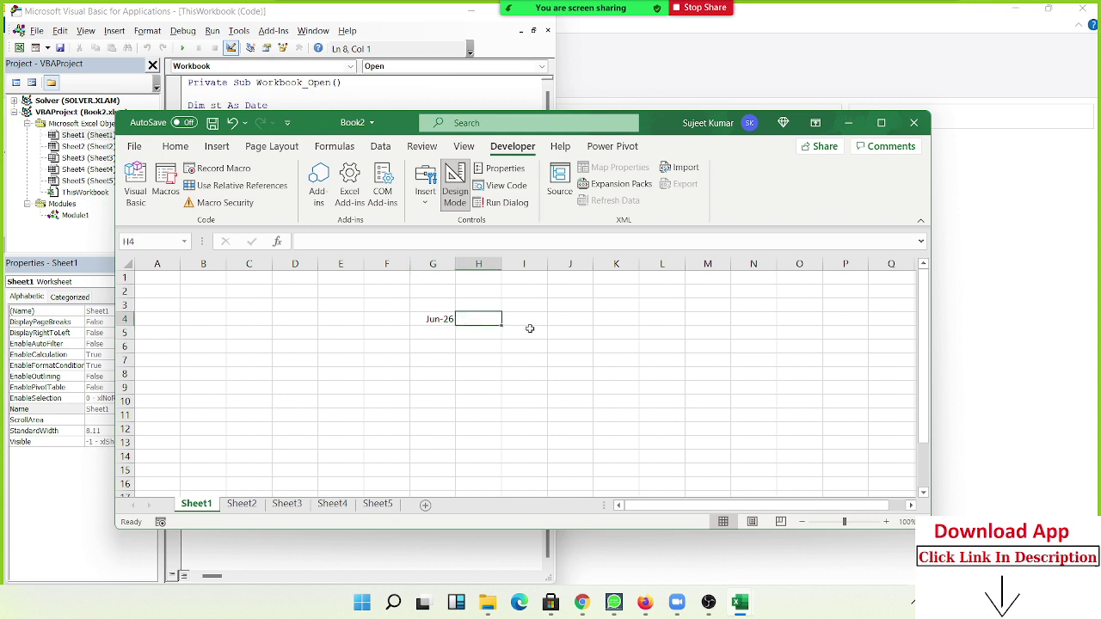
pyautogui.write('=to')
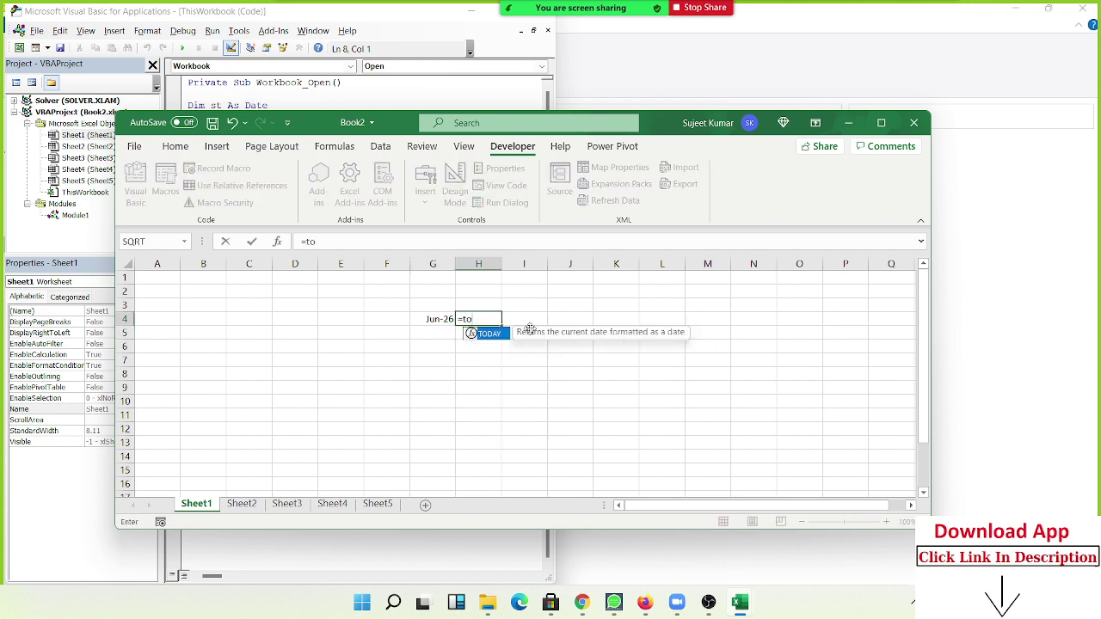
pyautogui.write('day')
pyautogui.press('Tab')
pyautogui.press('Return')
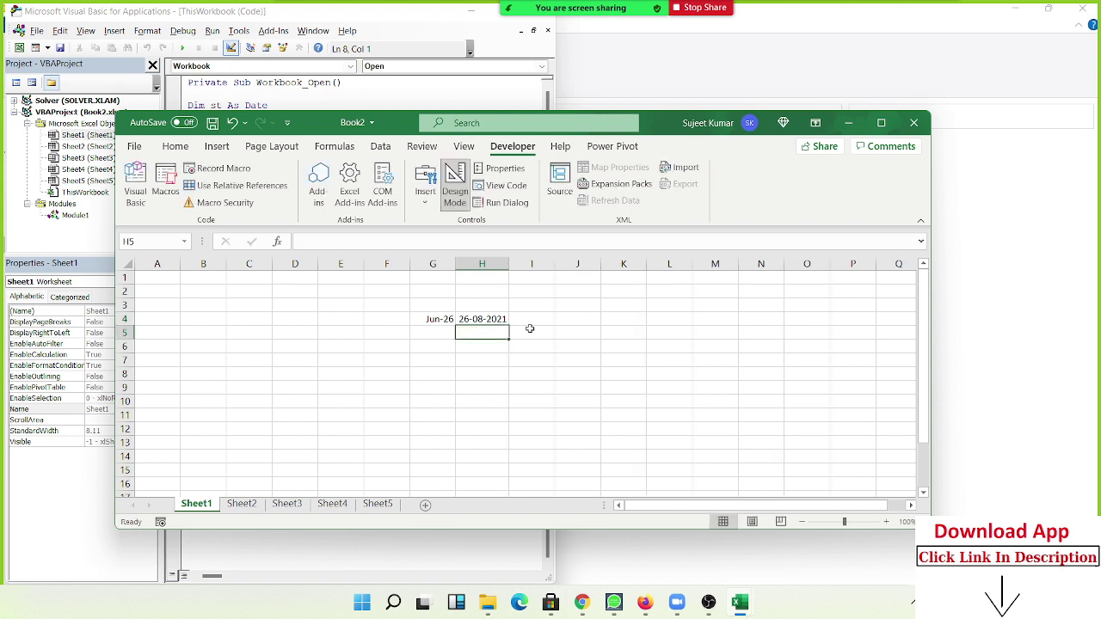
# - Compute the day count =H4-G4 in I4 and keep it as a plain number
pyautogui.press('Up')
pyautogui.press('Right')
pyautogui.write('=')
pyautogui.press('Left')
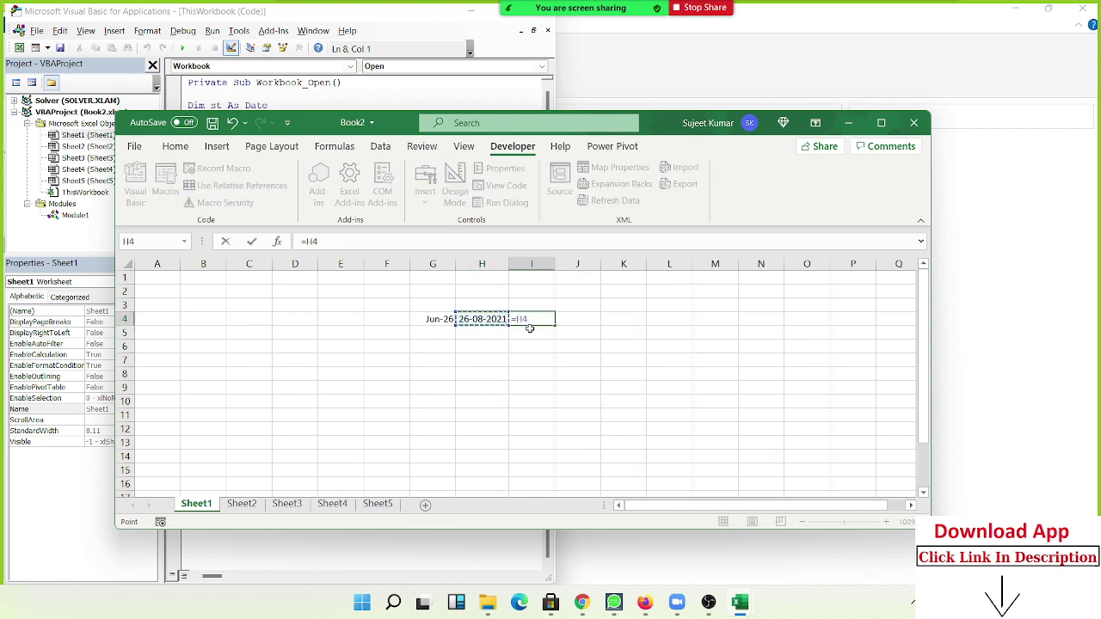
pyautogui.write('-')
pyautogui.press('Left')
pyautogui.press('Left')
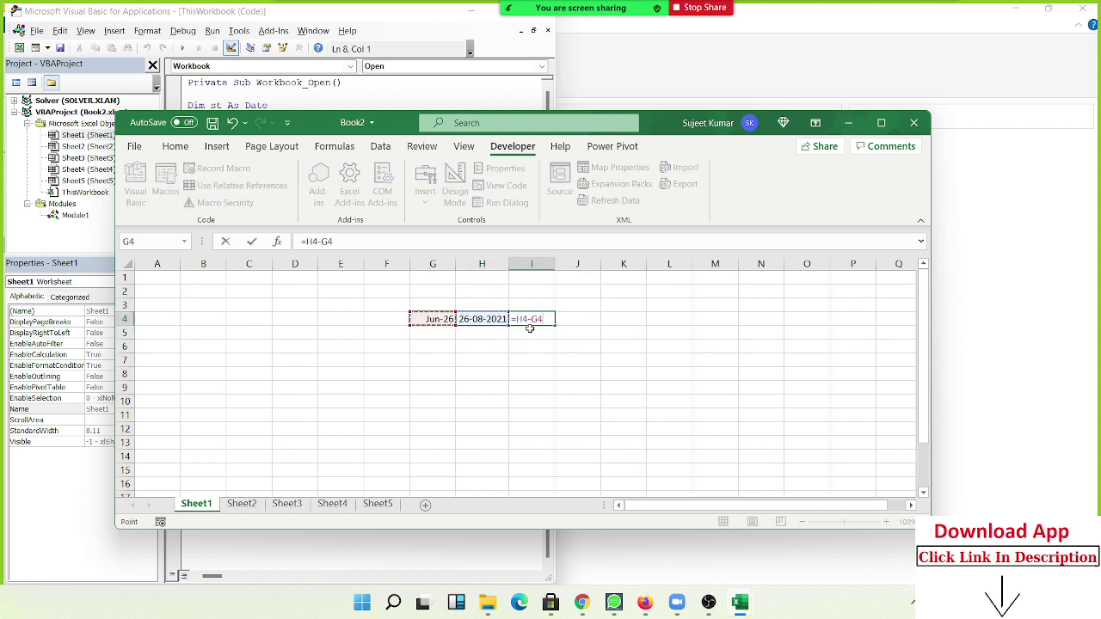
pyautogui.hotkey('ctrl', 'Return')
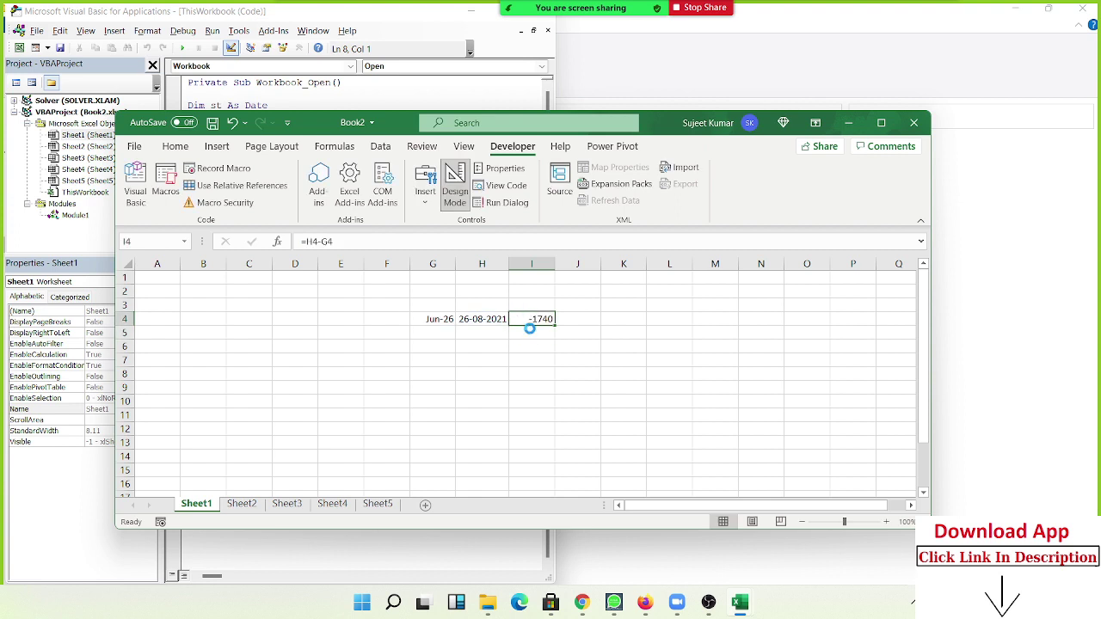
pyautogui.hotkey('ctrl', 'shift', '3')
pyautogui.hotkey('ctrl', 'shift', '`')
# - Correct the start date in G4 to 01-06-2021
pyautogui.press('Left')
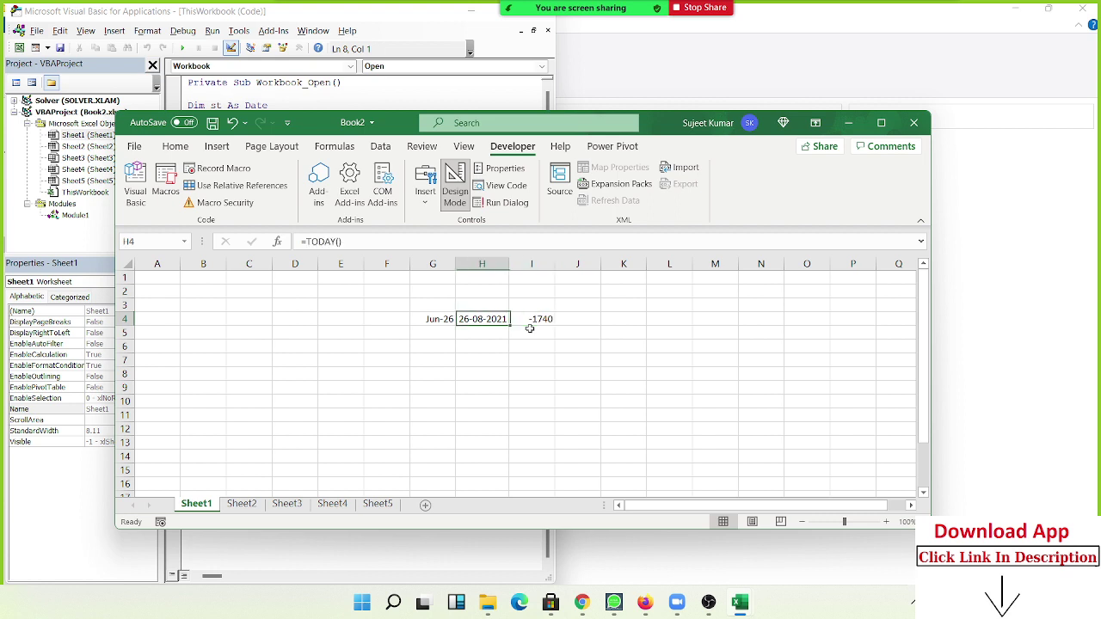
pyautogui.press('Left')
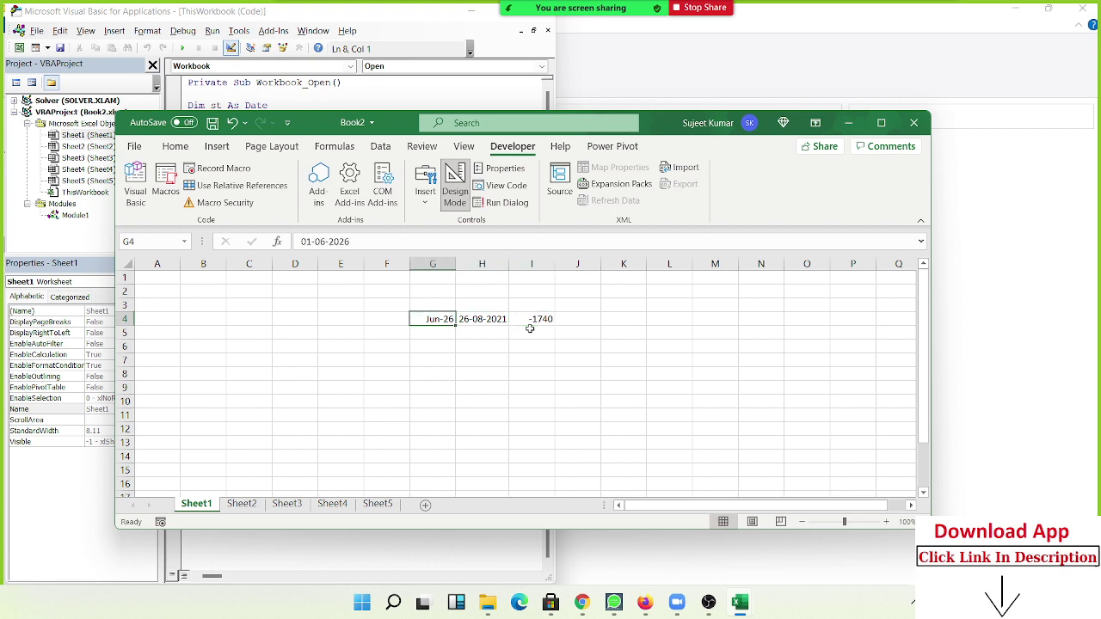
pyautogui.click(365, 242)
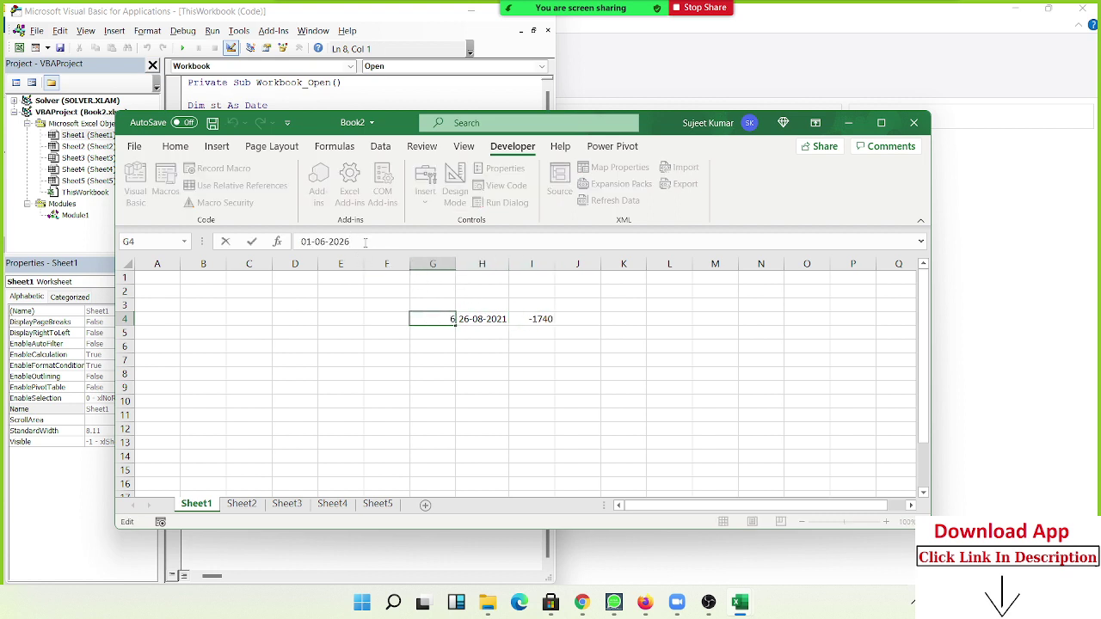
pyautogui.press('BackSpace')
pyautogui.write('1')
pyautogui.press('Return')
# - Clear the test values from G4:I4
pyautogui.press('Up')
pyautogui.press('Right')
pyautogui.press('Right')
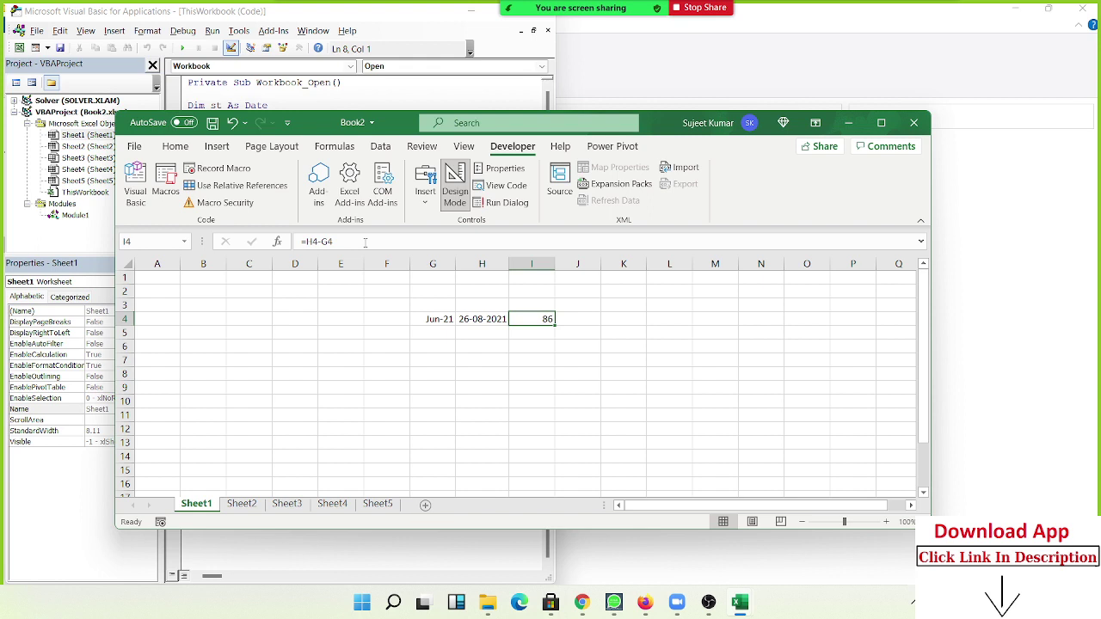
pyautogui.hotkey('shift', 'Left')
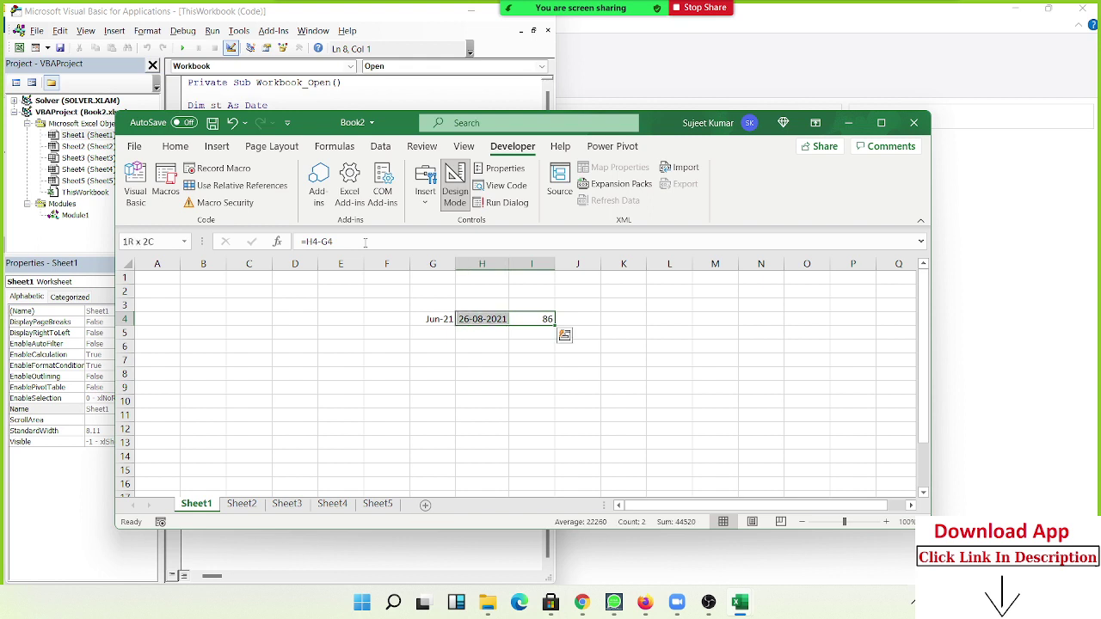
pyautogui.hotkey('shift', 'Left')
pyautogui.press('Delete')
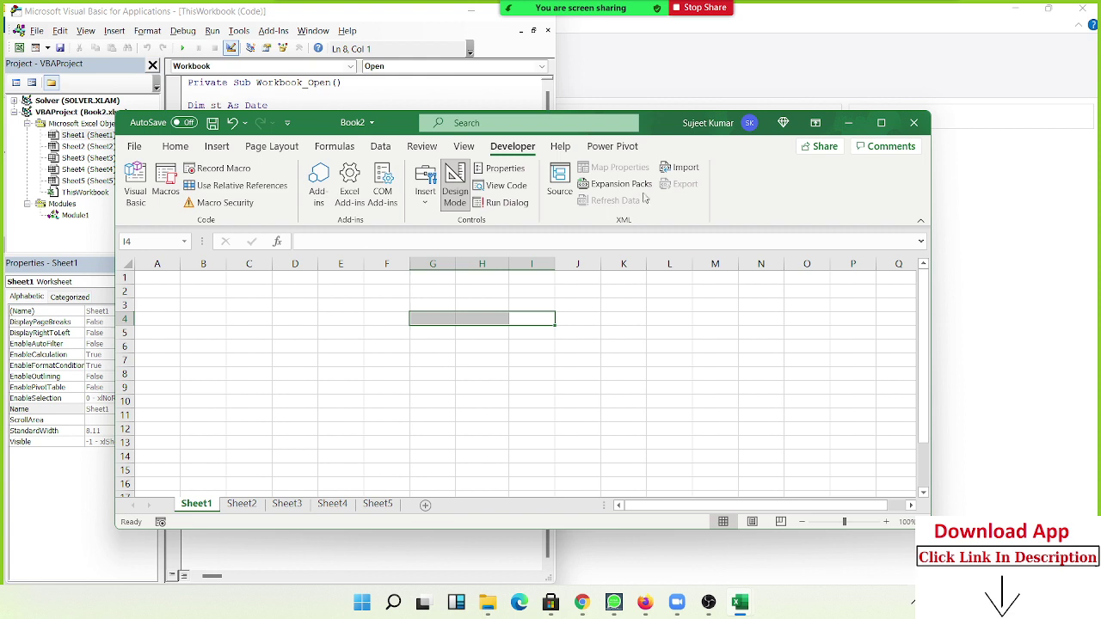
pyautogui.click(333, 96)
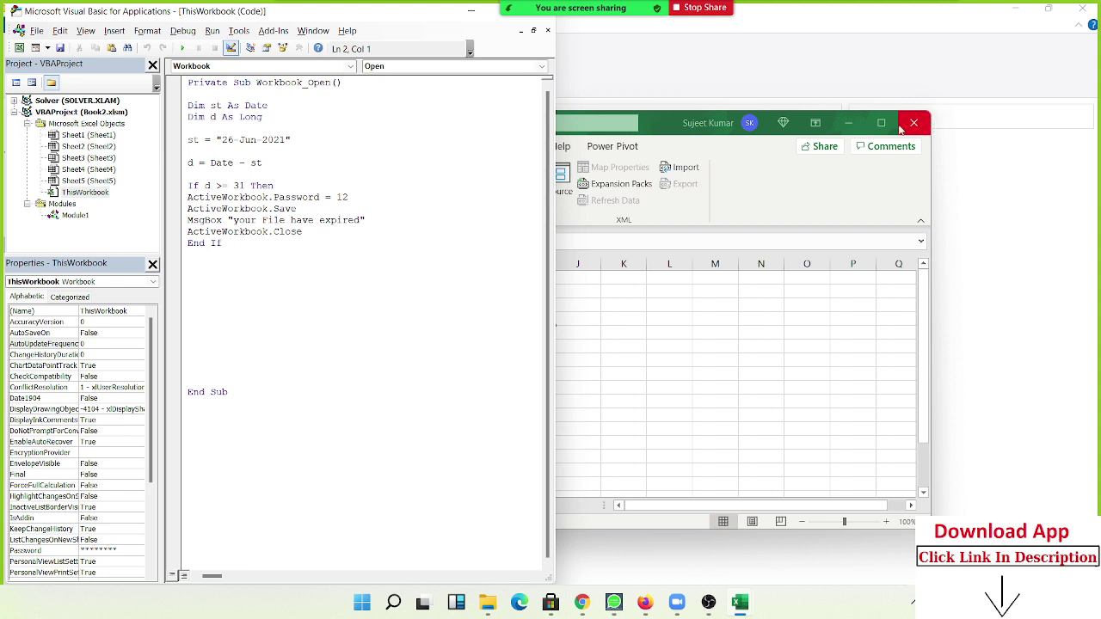
pyautogui.click(262, 244)
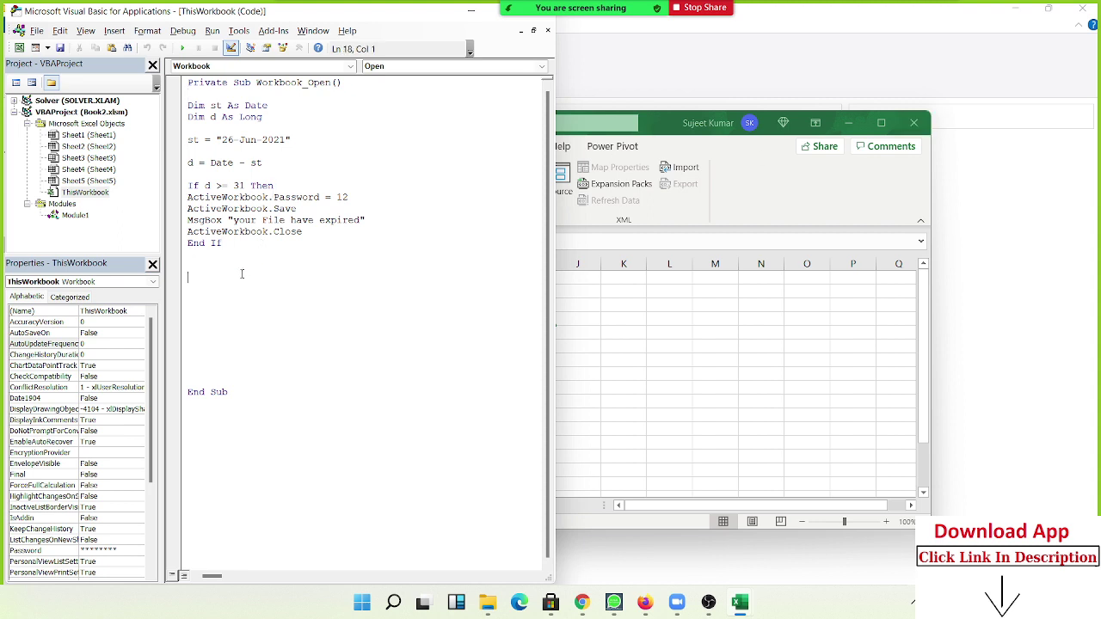
pyautogui.click(245, 271)
pyautogui.doubleClick(263, 116)
pyautogui.click(808, 306)
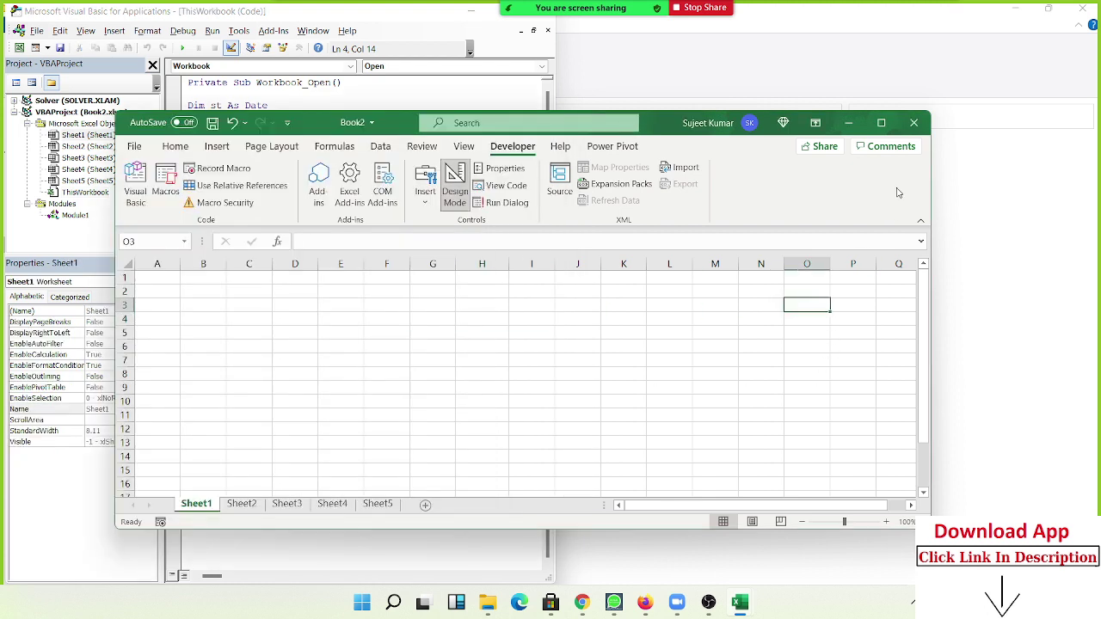